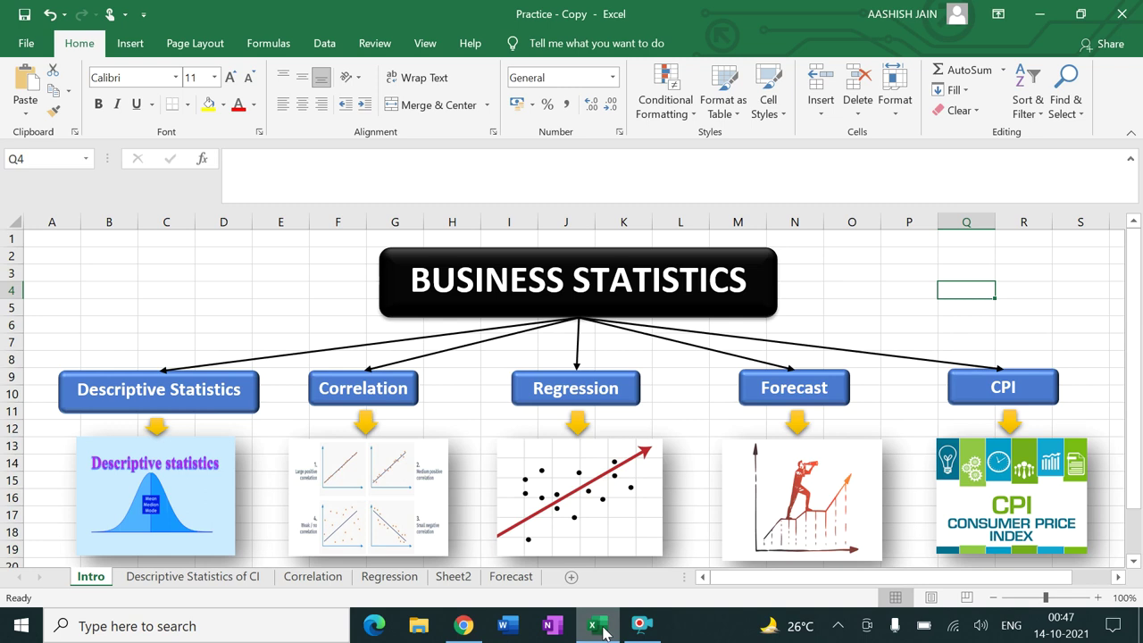
Jump from the Intro sheet to the Correlation sheet and view its four scatter-pattern diagrams
left_click(399, 397)
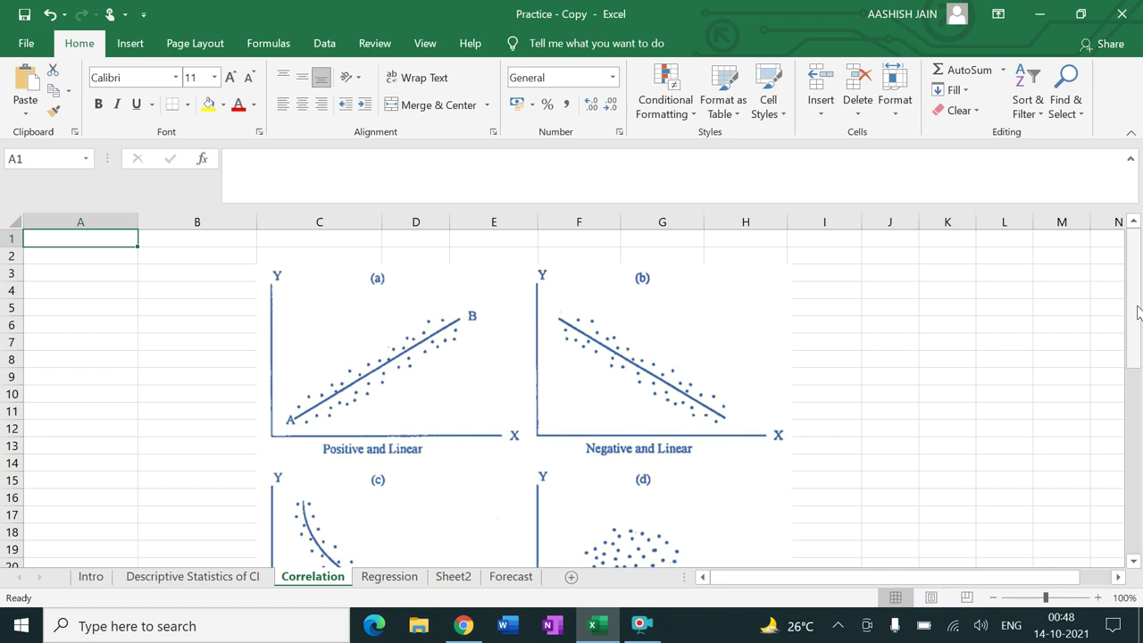
left_click_drag(1139, 311, 1139, 323)
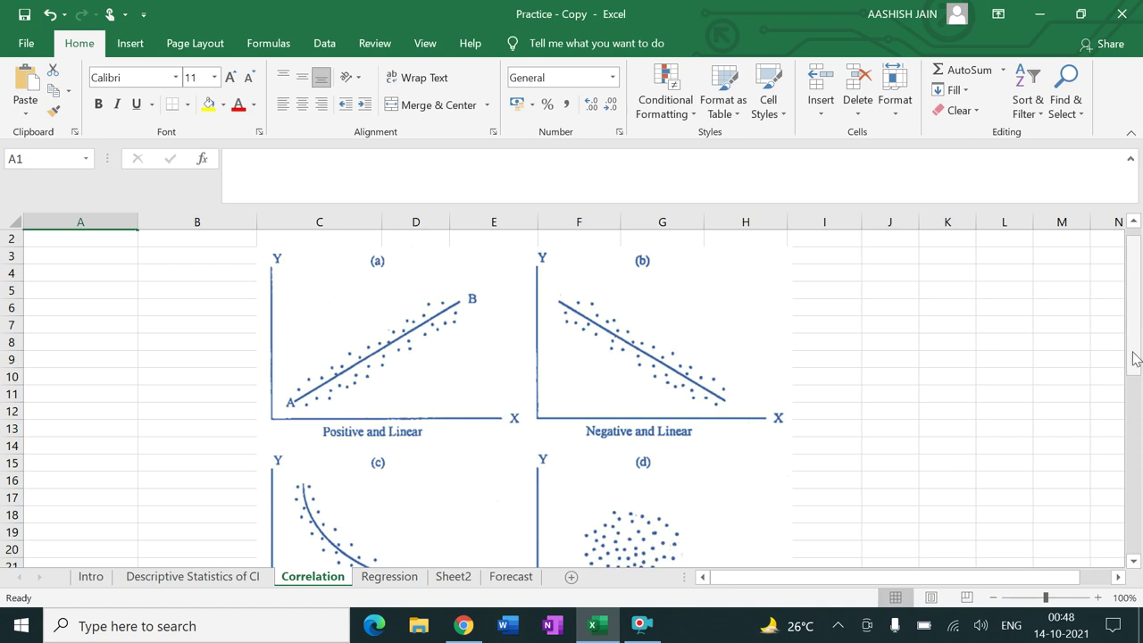
left_click_drag(1136, 358, 1136, 401)
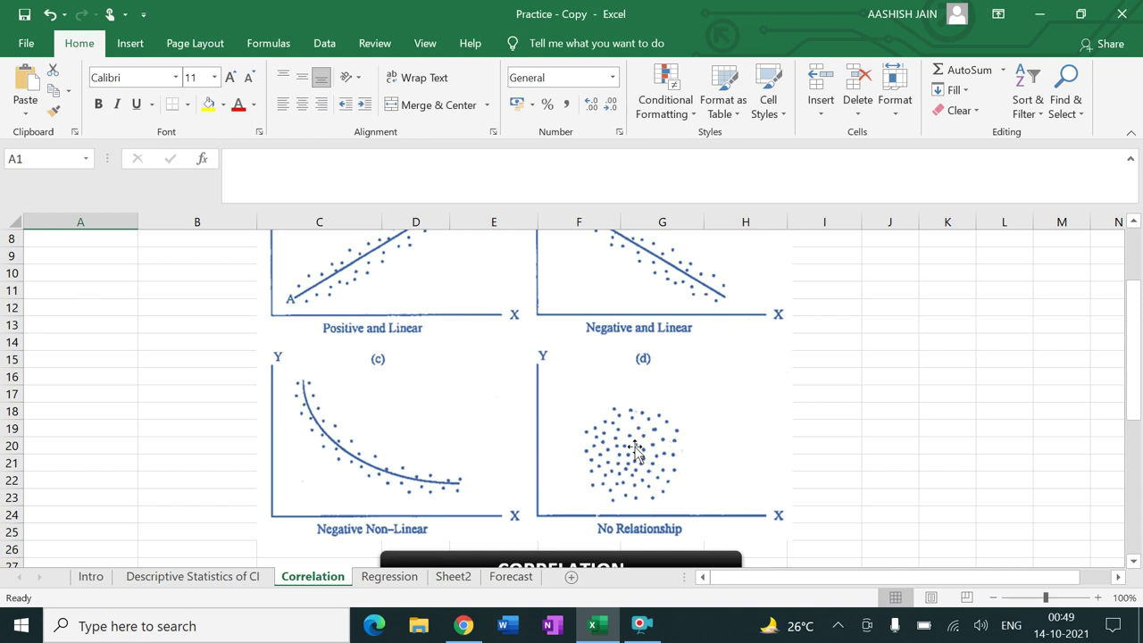
Scroll down to rows 30–42 and point out the No. of Experience and Salary values
left_click_drag(1132, 355, 1136, 460)
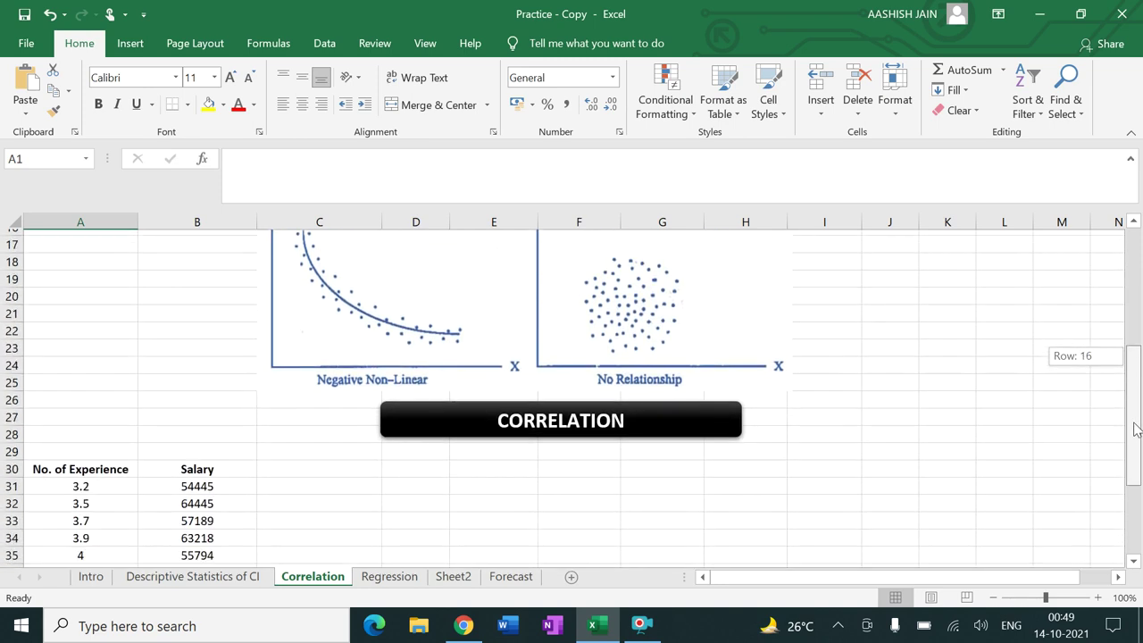
left_click_drag(1135, 460, 1136, 491)
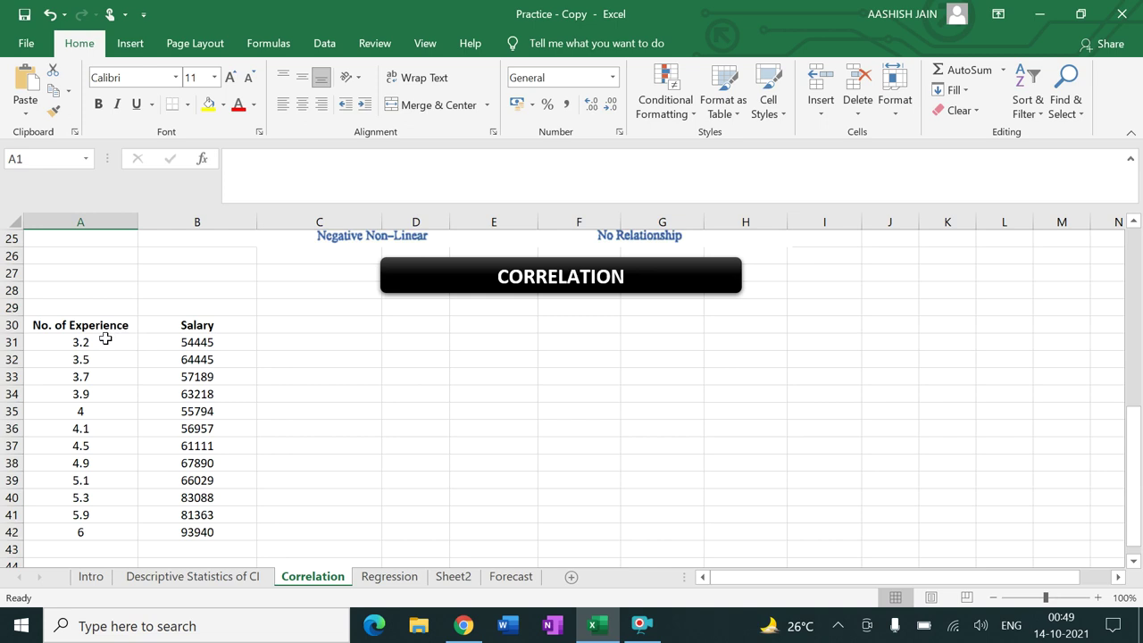
left_click_drag(106, 340, 100, 531)
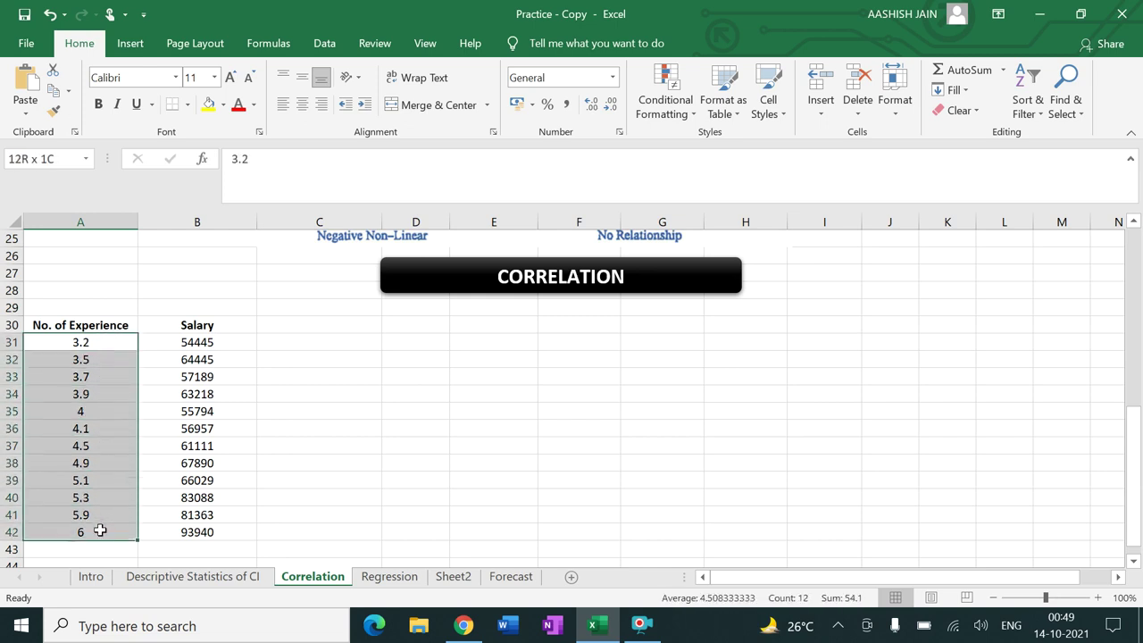
left_click(266, 478)
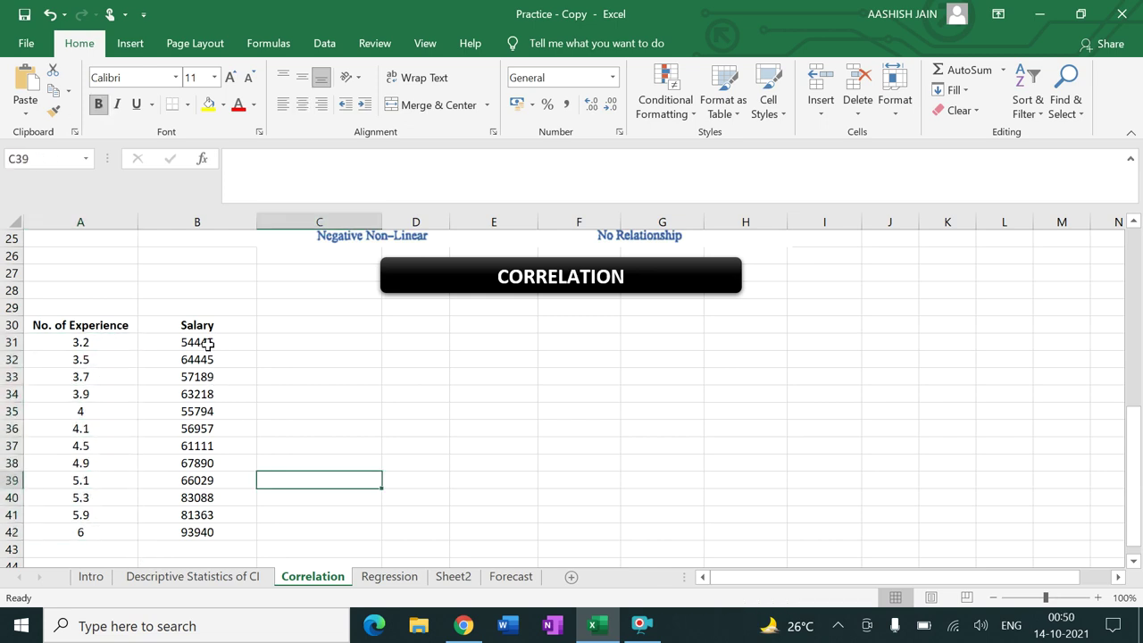
left_click_drag(208, 344, 206, 531)
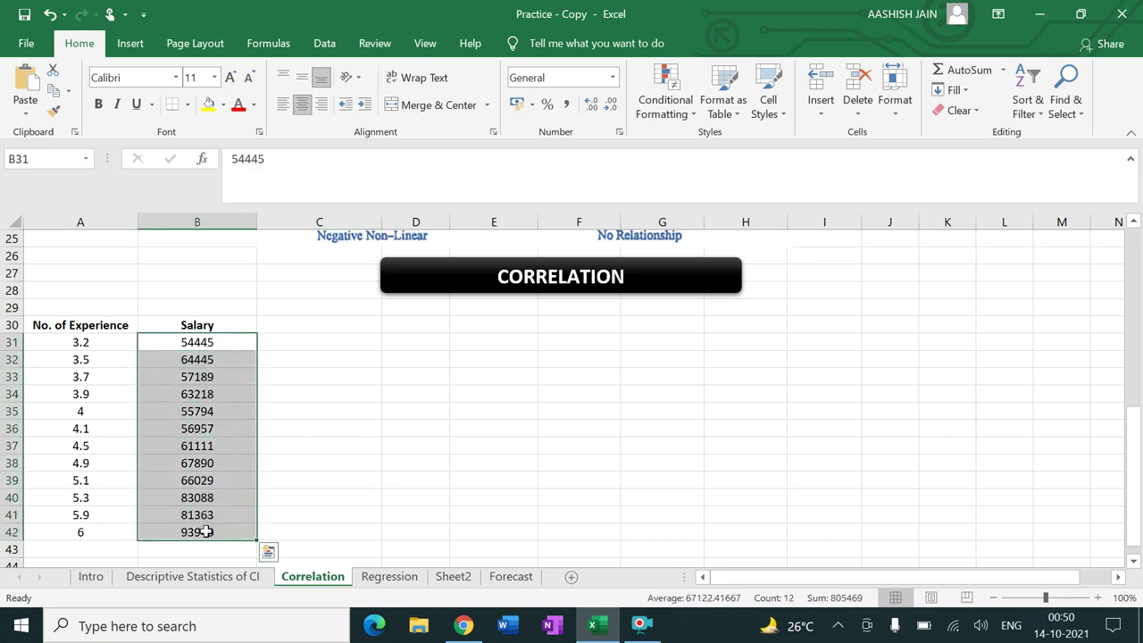
left_click(425, 500)
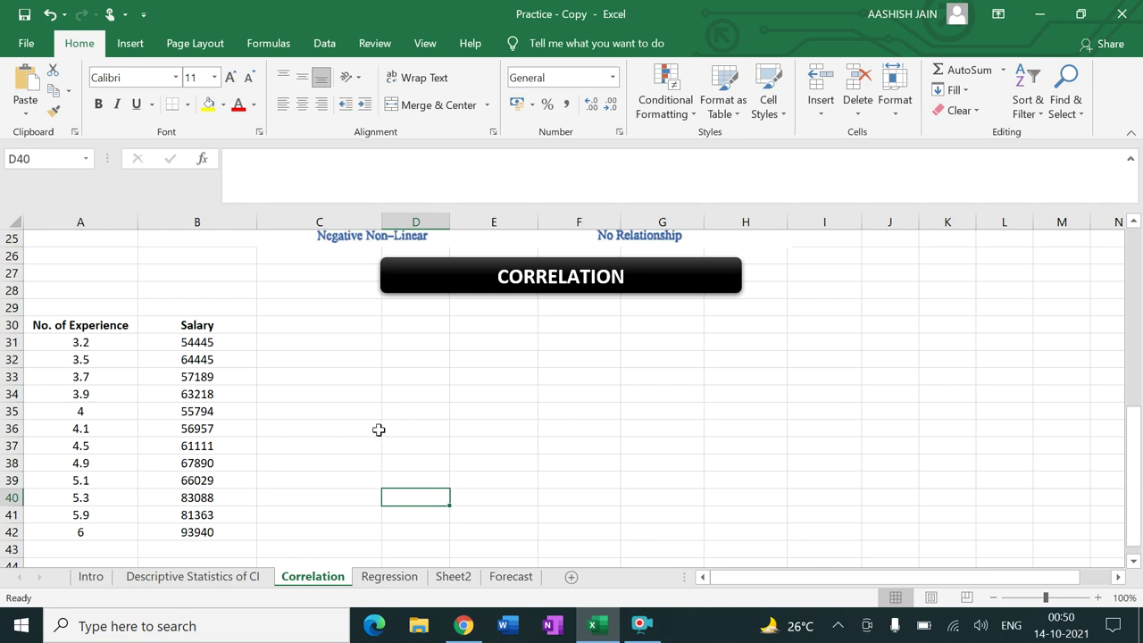
left_click(327, 45)
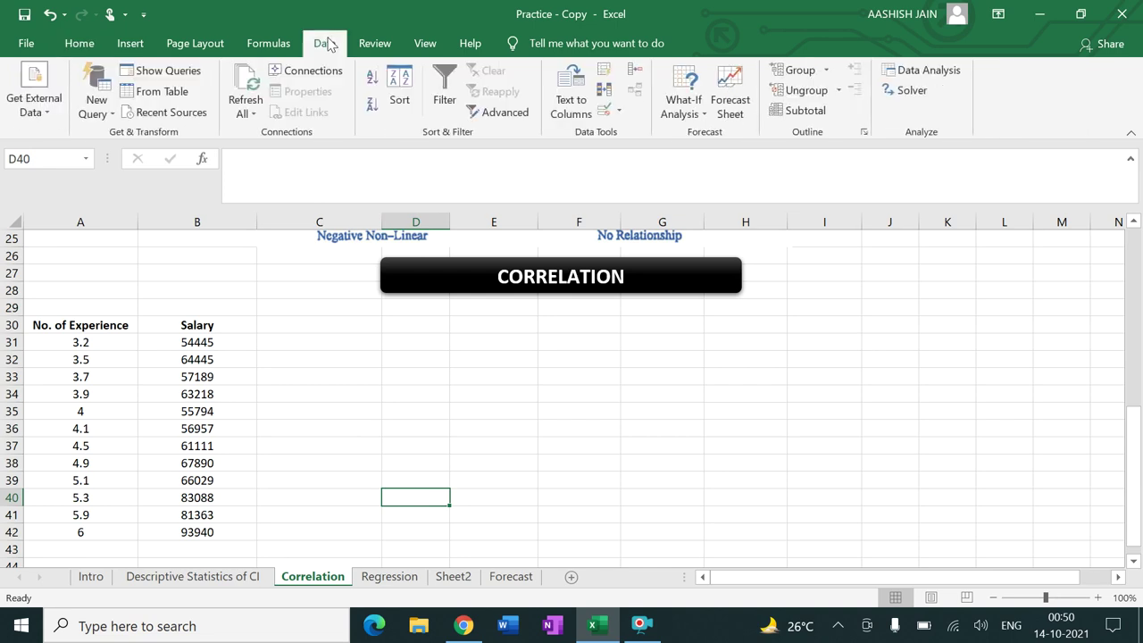
Run a Correlation analysis on $A$30:$B$42 with first-row labels, output starting at $C$31
left_click(917, 77)
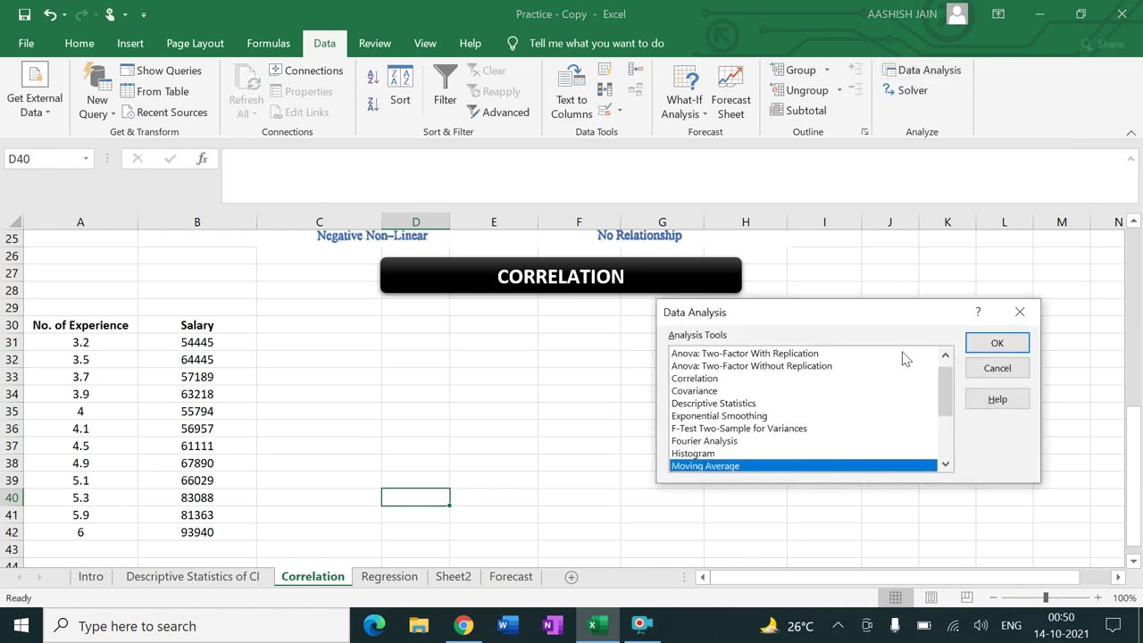
left_click(709, 379)
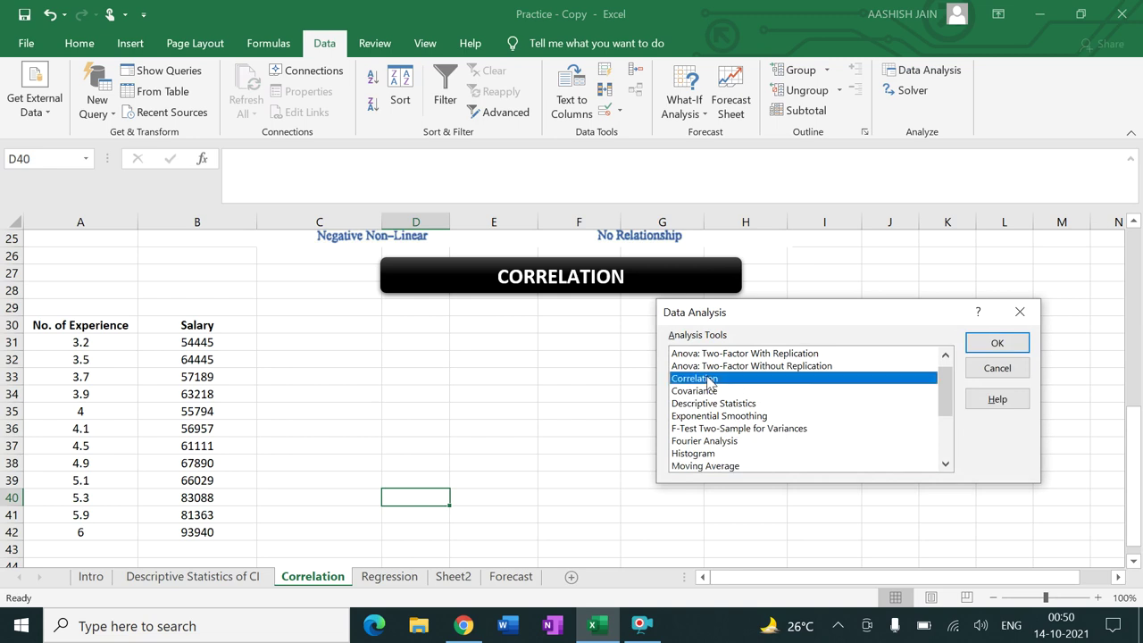
left_click(980, 345)
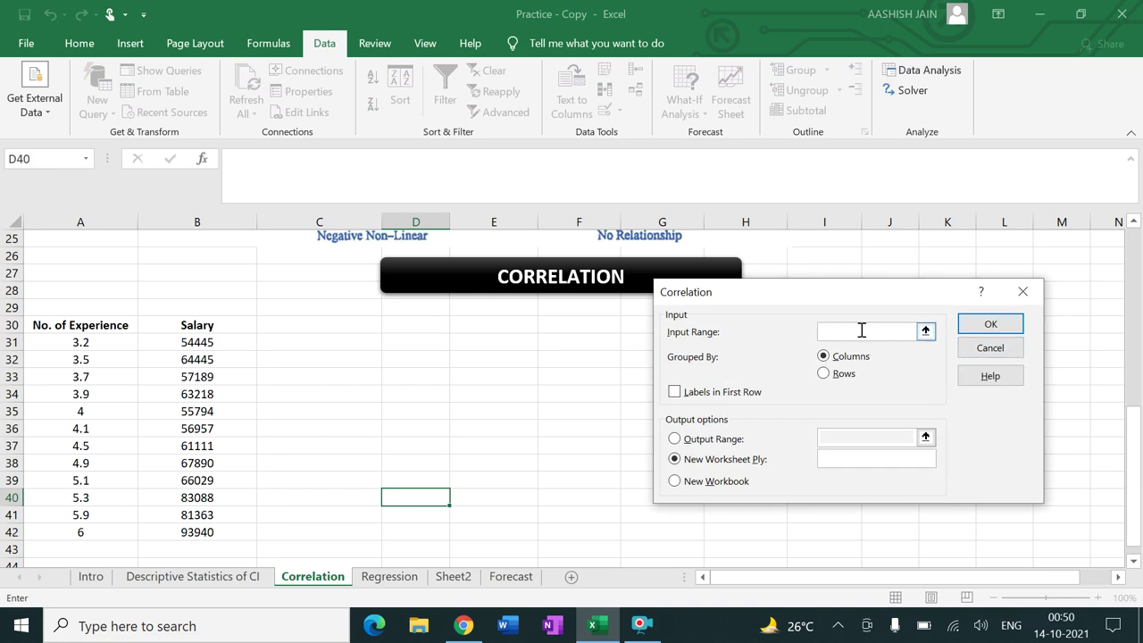
mouse_move(92, 322)
left_mouse_down()
mouse_move(204, 471)
mouse_move(195, 531)
left_mouse_up()
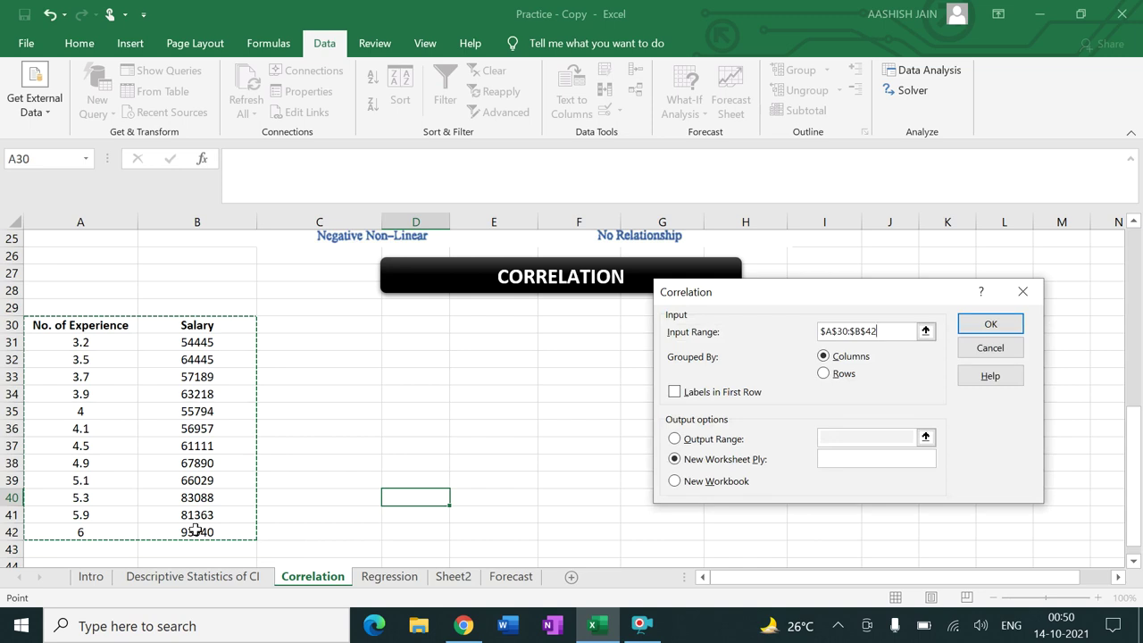
left_click(675, 393)
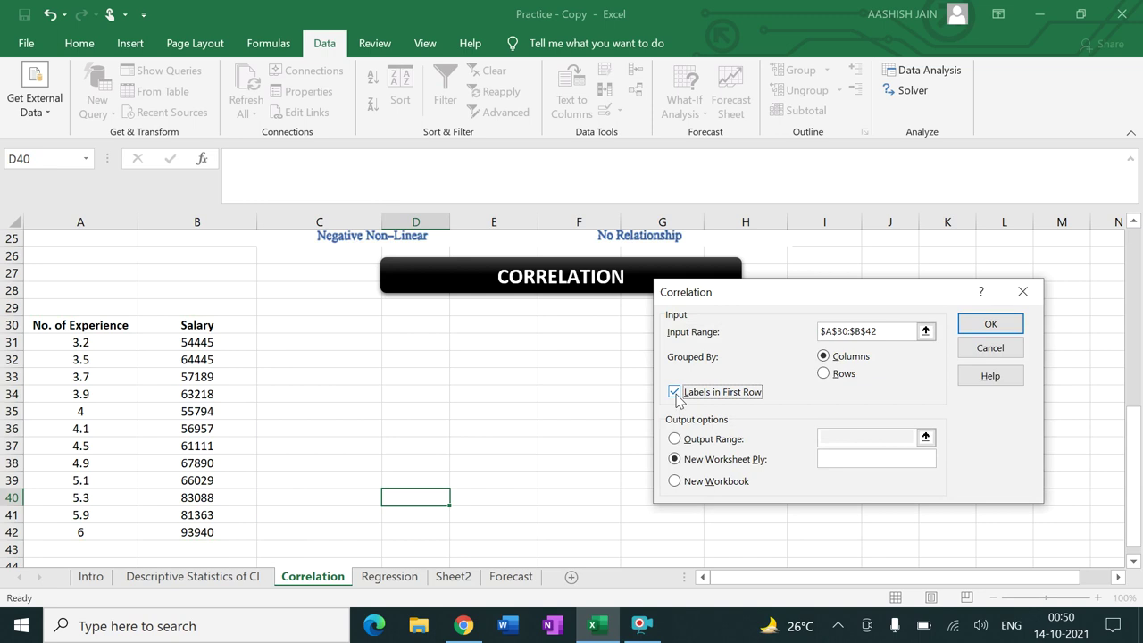
left_click(674, 438)
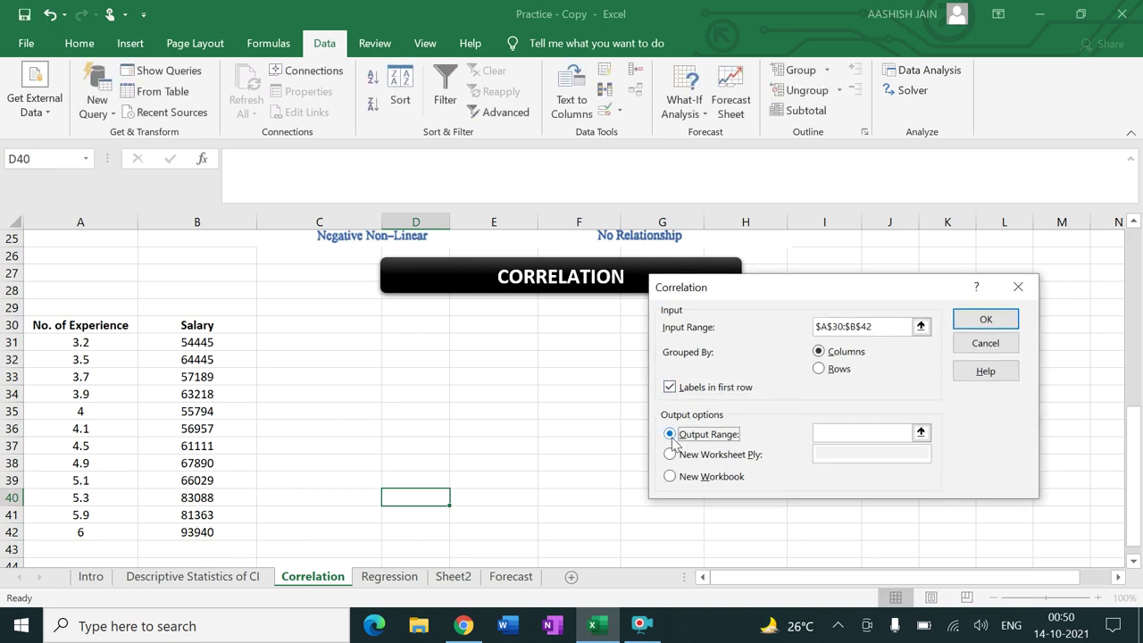
left_click(840, 435)
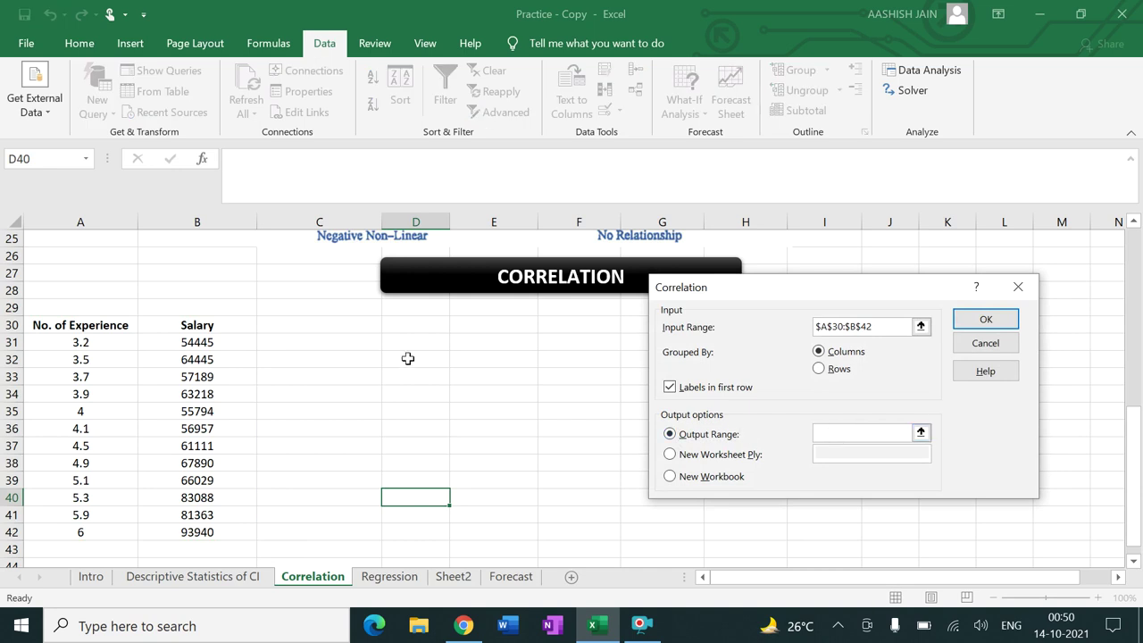
left_click(332, 342)
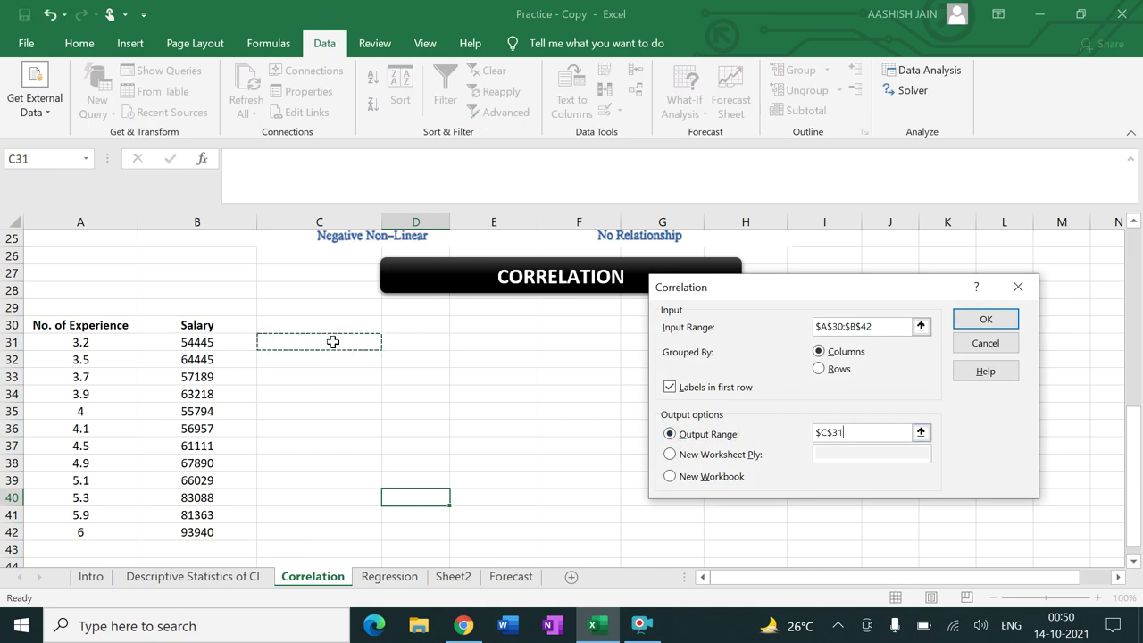
left_click(971, 319)
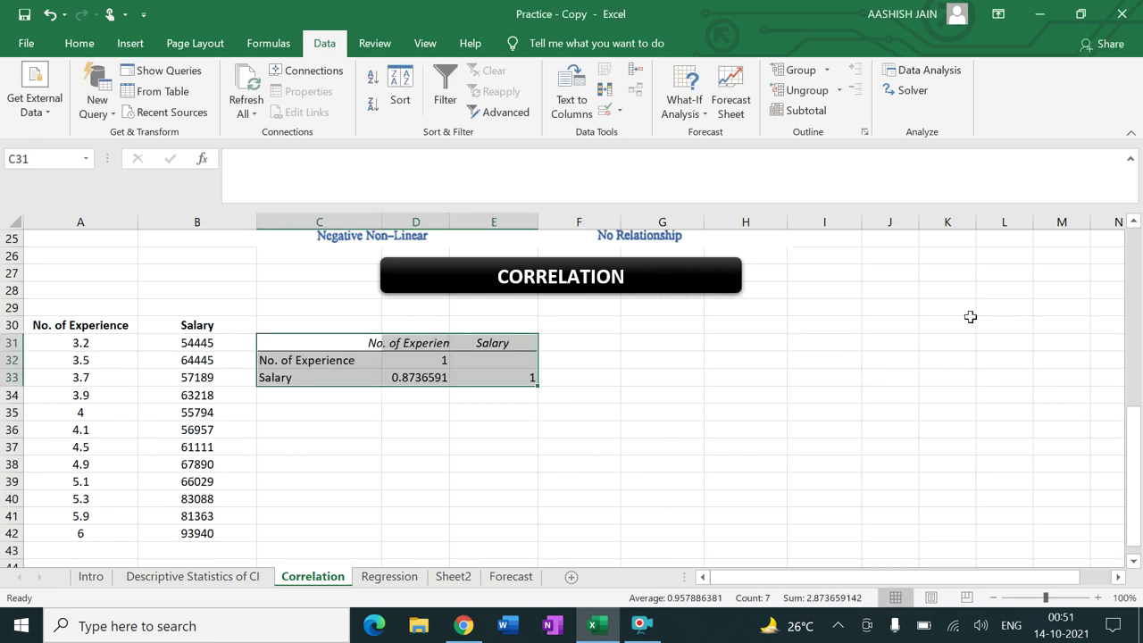
Widen column D so the correlation table shows 0.873659142 and its headings in full
left_click(633, 452)
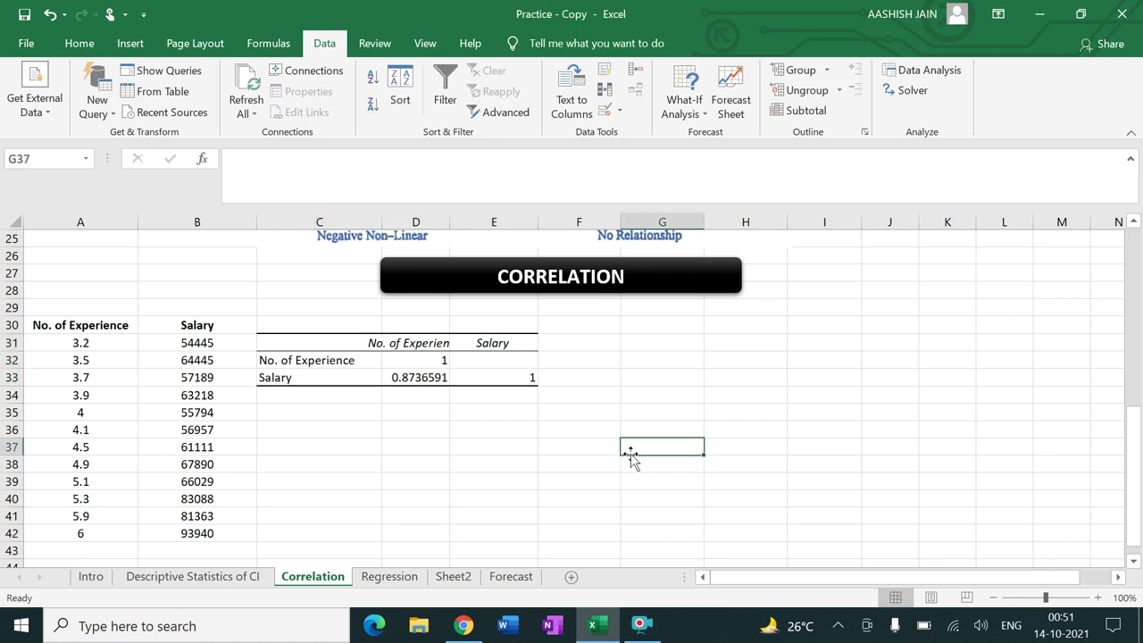
left_click_drag(451, 220, 489, 221)
left_click(458, 488)
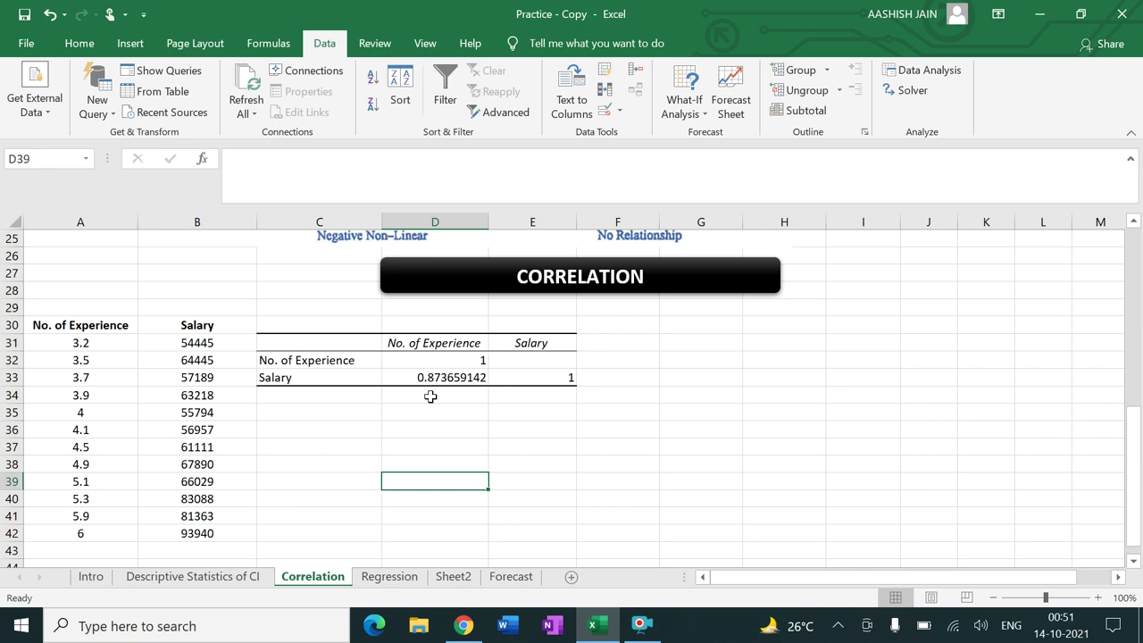
Select the No. of Experience and Salary data A30:B42, including headers
left_click(665, 436)
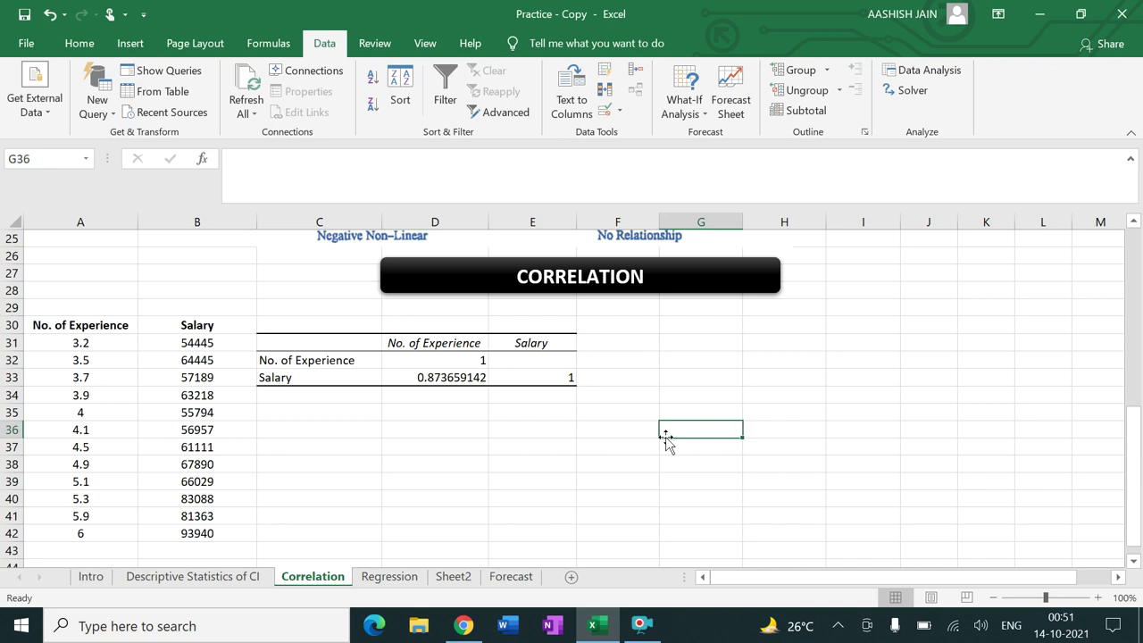
left_click_drag(108, 323, 217, 531)
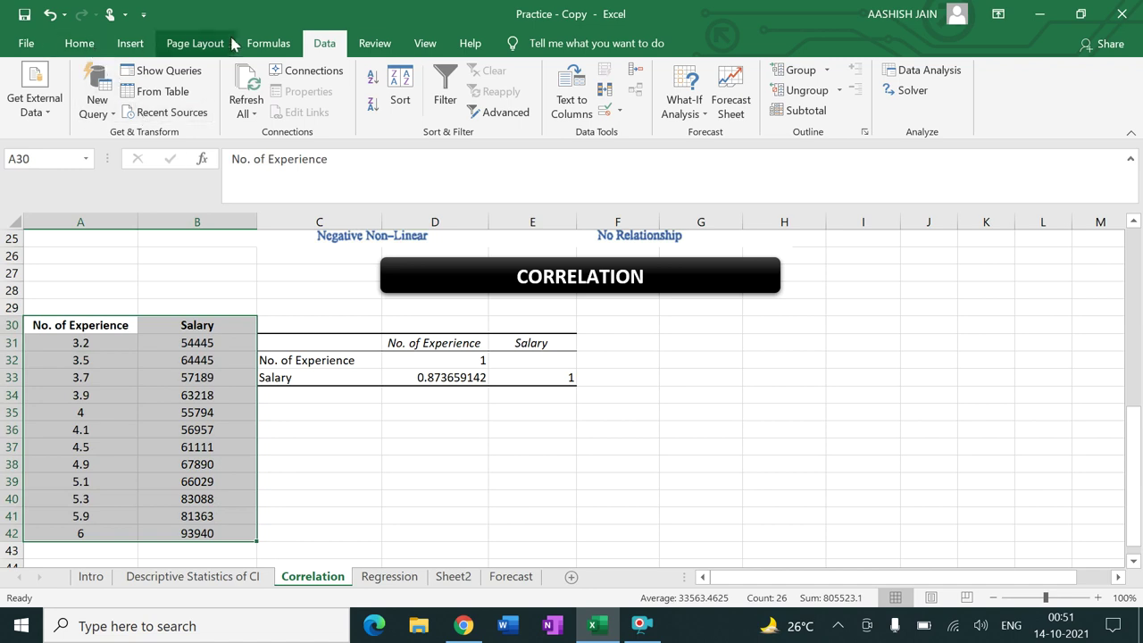
left_click(131, 44)
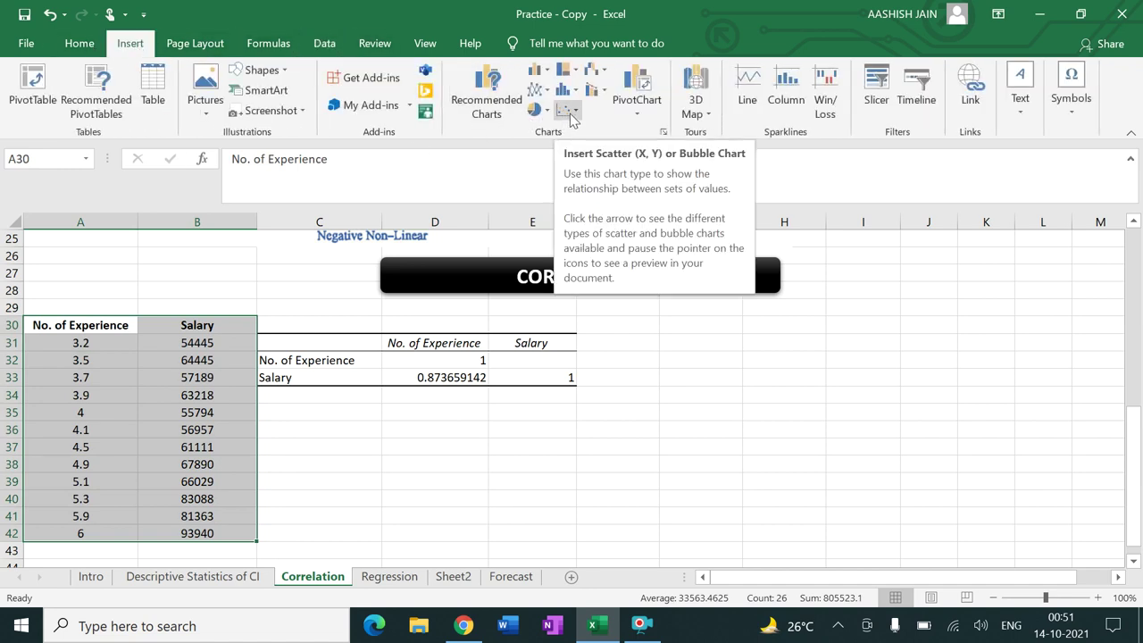
Insert a smooth-line scatter chart of Salary, move it beside the correlation table, and apply a gradient style
left_click(572, 116)
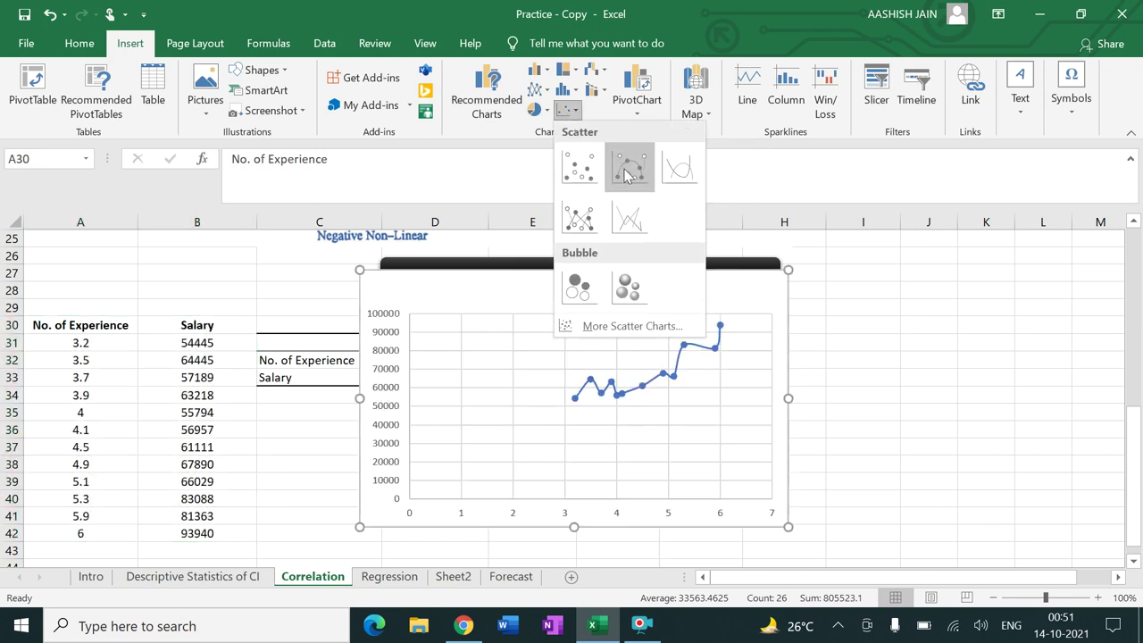
left_click(630, 167)
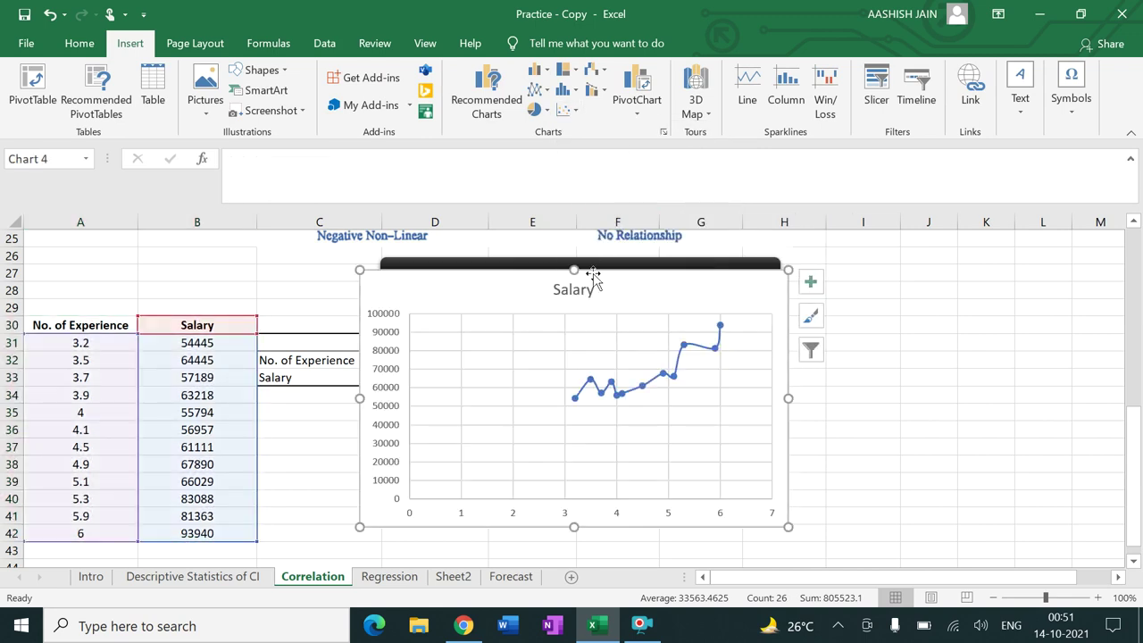
mouse_move(633, 288)
left_mouse_down()
mouse_move(788, 377)
mouse_move(901, 328)
left_mouse_up()
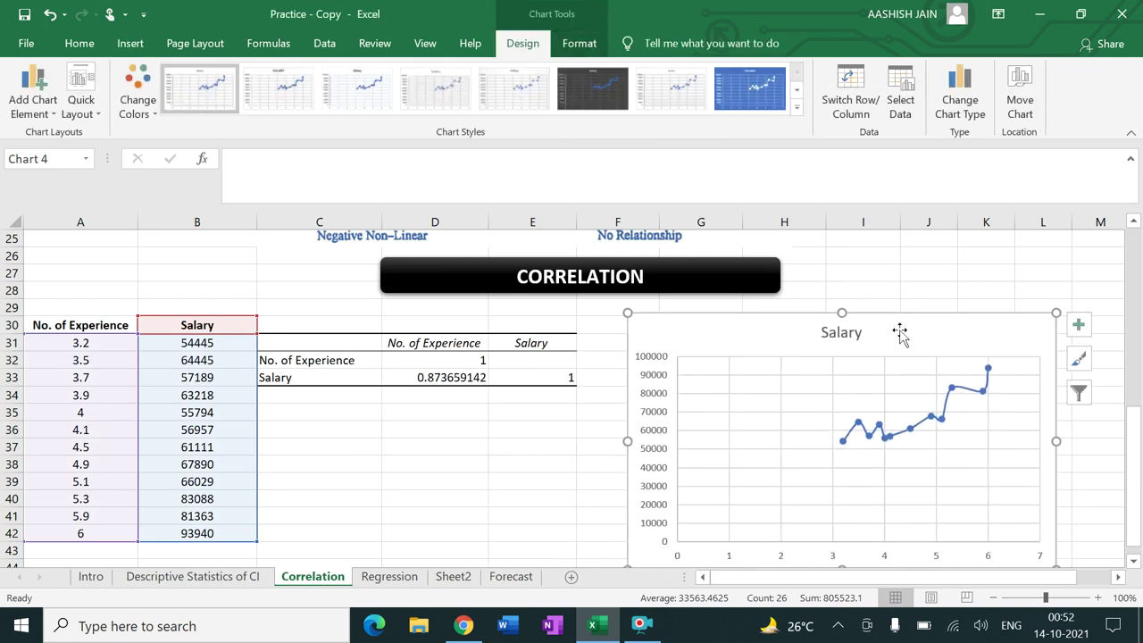
left_click(518, 99)
left_click(964, 289)
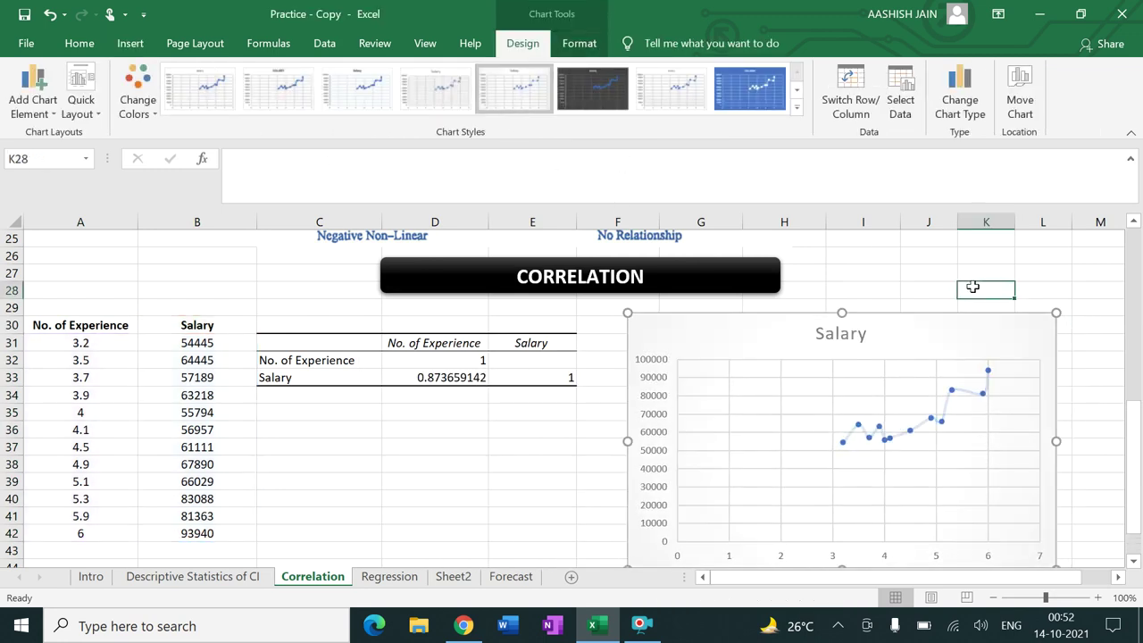
left_click_drag(1134, 420, 1134, 436)
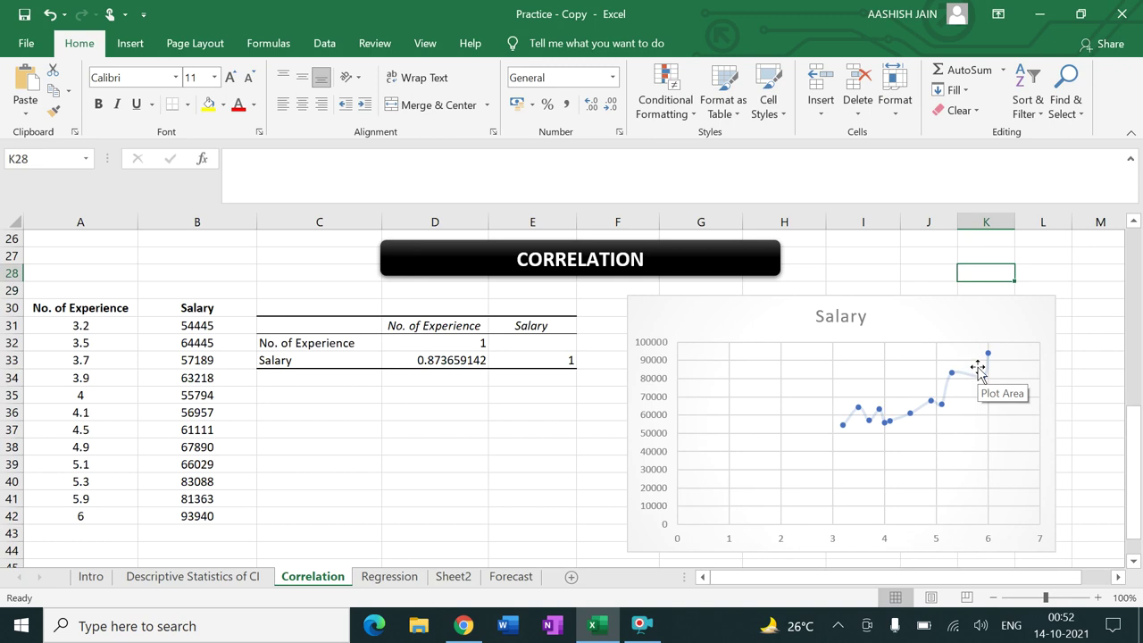
Return to the Intro sheet and open the Regression sheet from its Business Statistics diagram
left_click(91, 577)
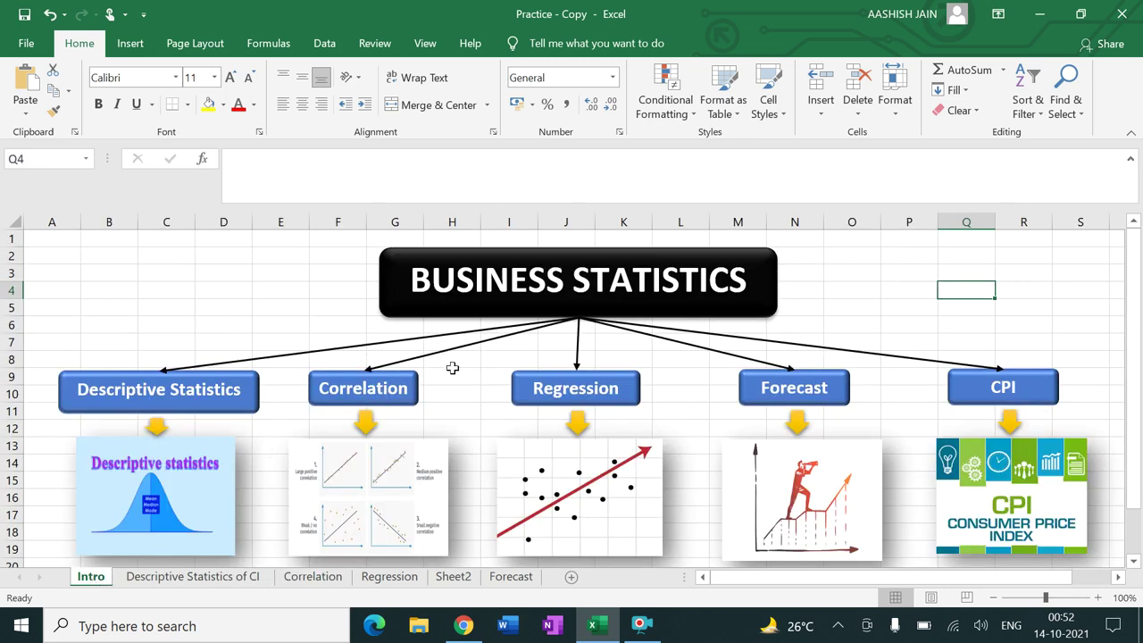
left_click(523, 390)
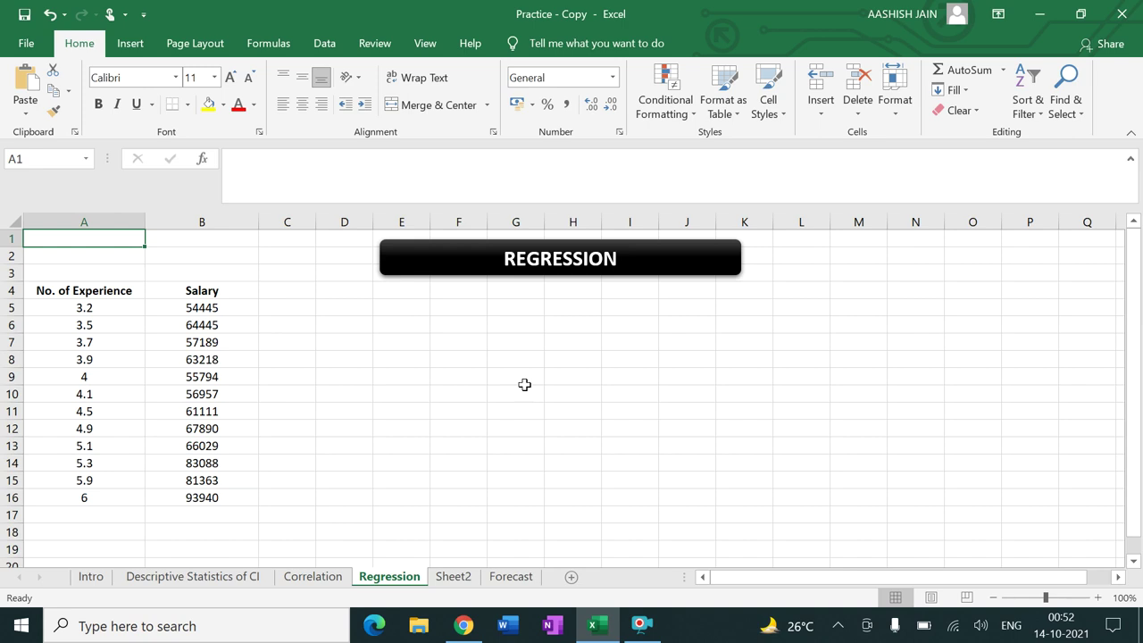
mouse_move(89, 291)
left_mouse_down()
mouse_move(212, 427)
mouse_move(214, 497)
left_mouse_up()
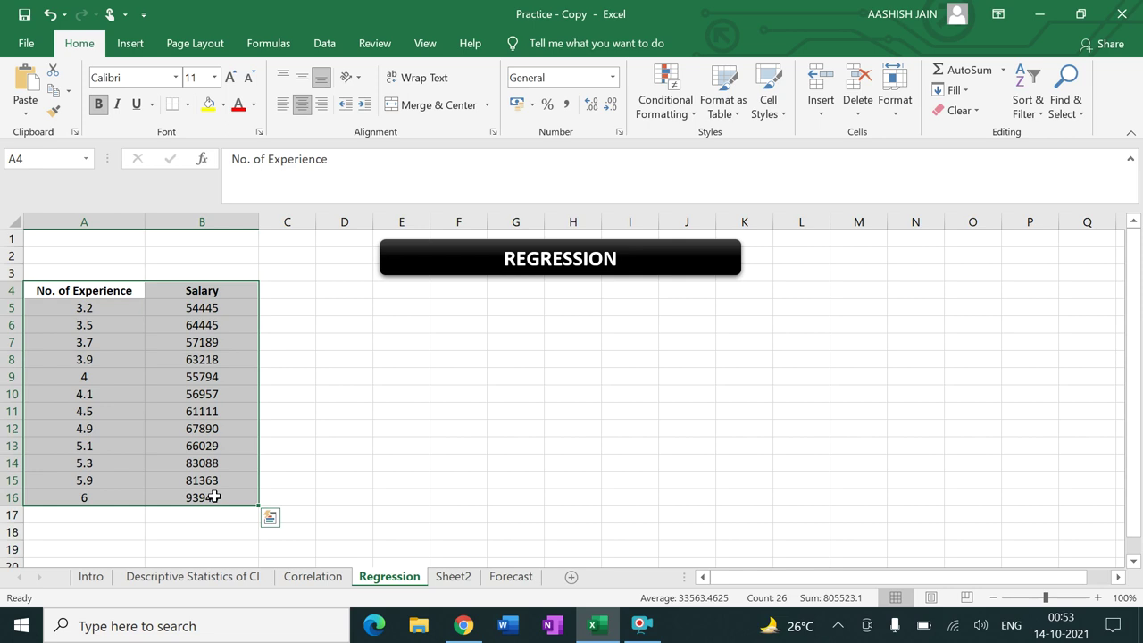
left_click(323, 494)
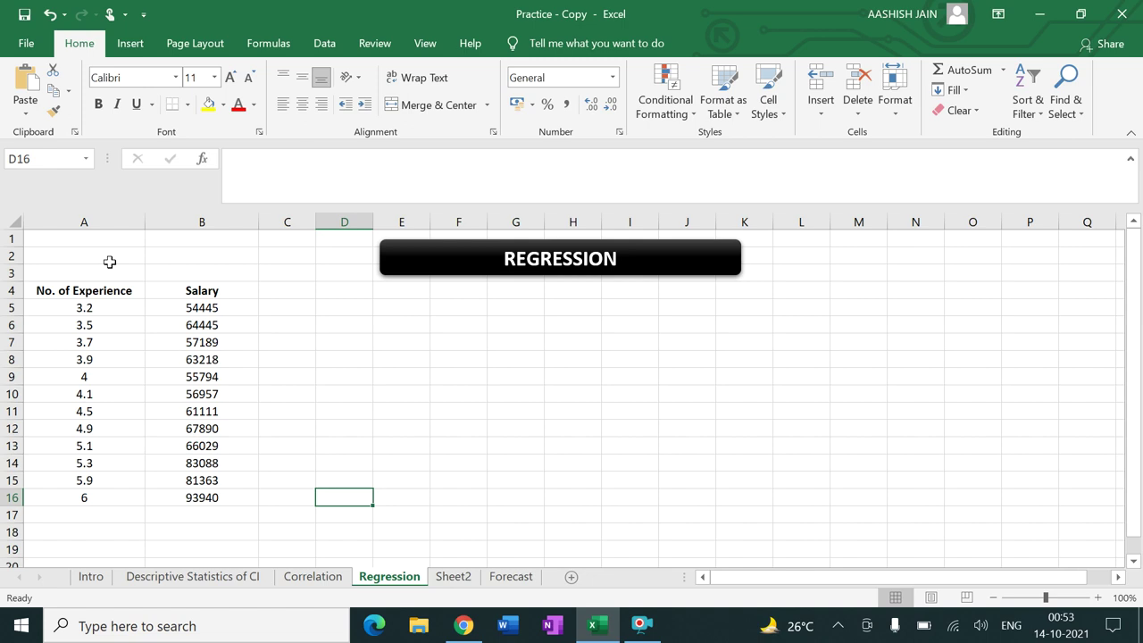
Choose Regression from the Data Analysis tools list to open its settings dialog
left_click(325, 43)
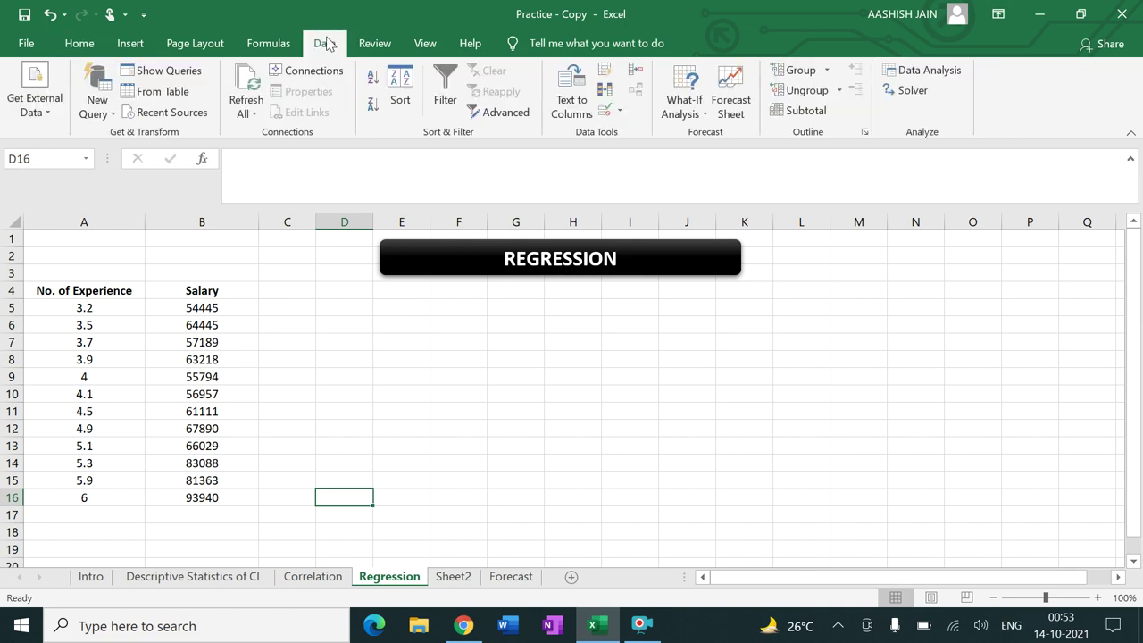
left_click(907, 71)
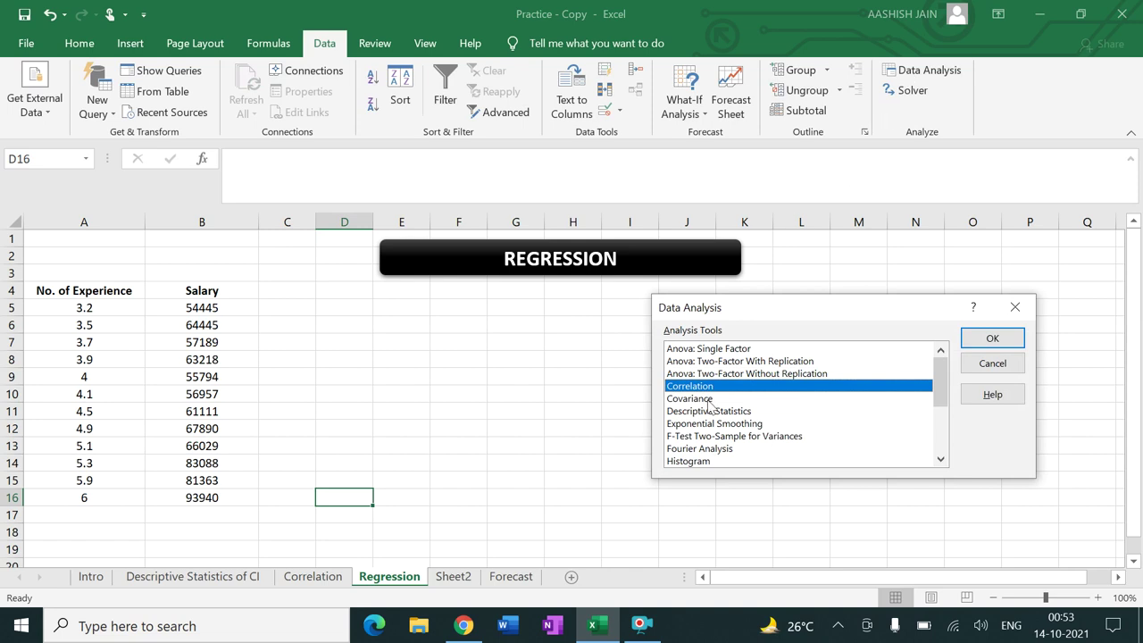
left_click_drag(940, 378, 938, 411)
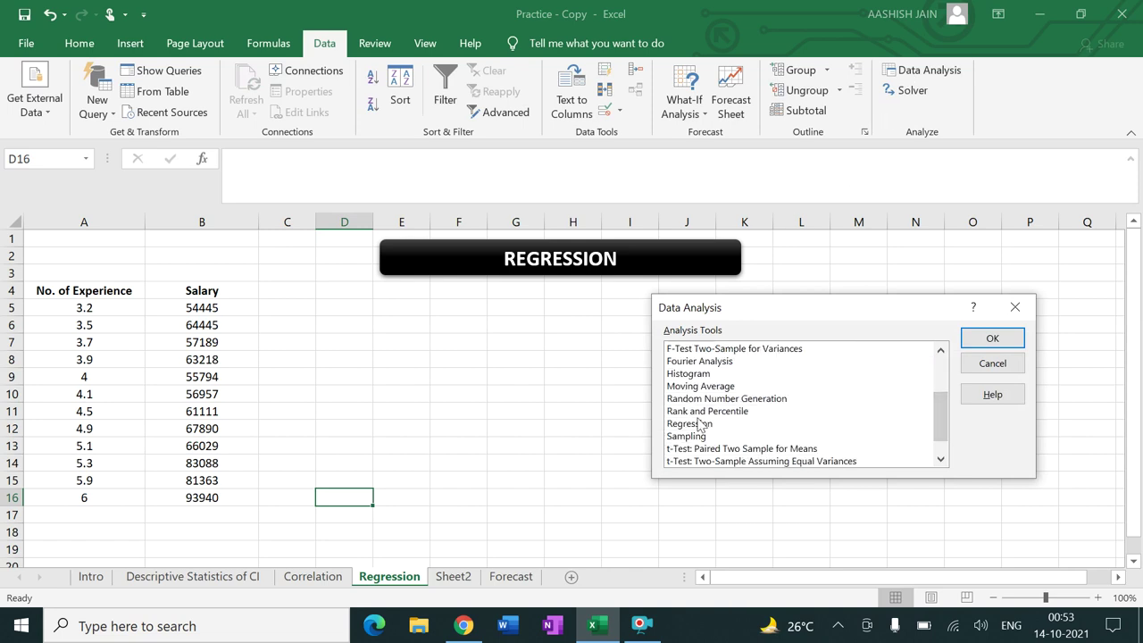
left_click(700, 424)
left_click(992, 338)
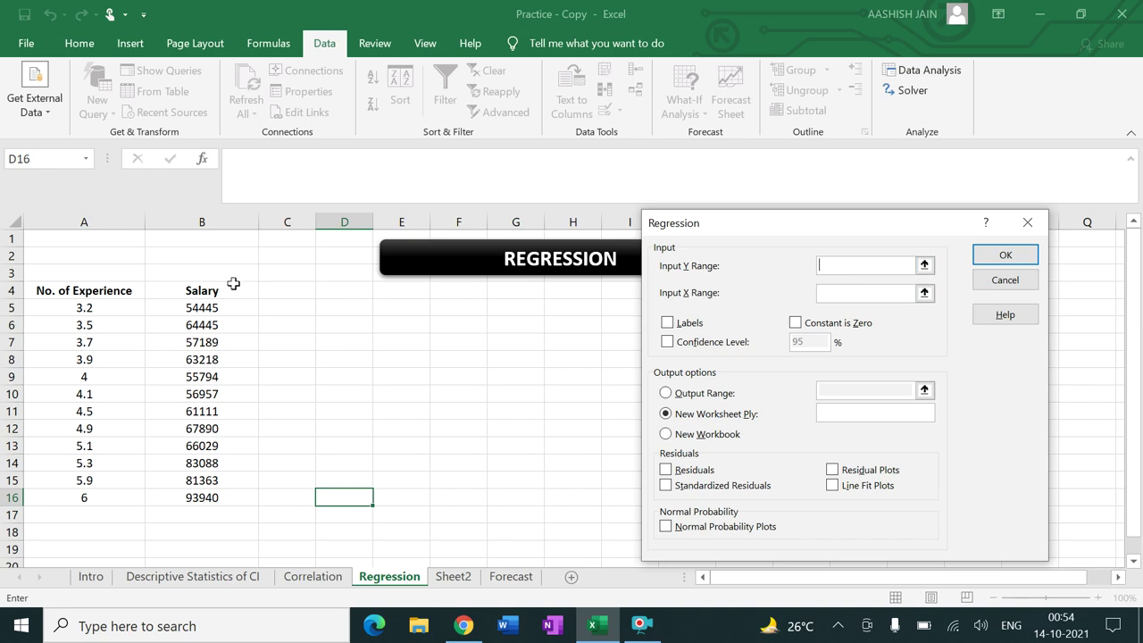
Regress Salary B4:B16 on experience A4:A16 with labels, residuals and normal probability plot, output at D6
left_click_drag(208, 289, 208, 497)
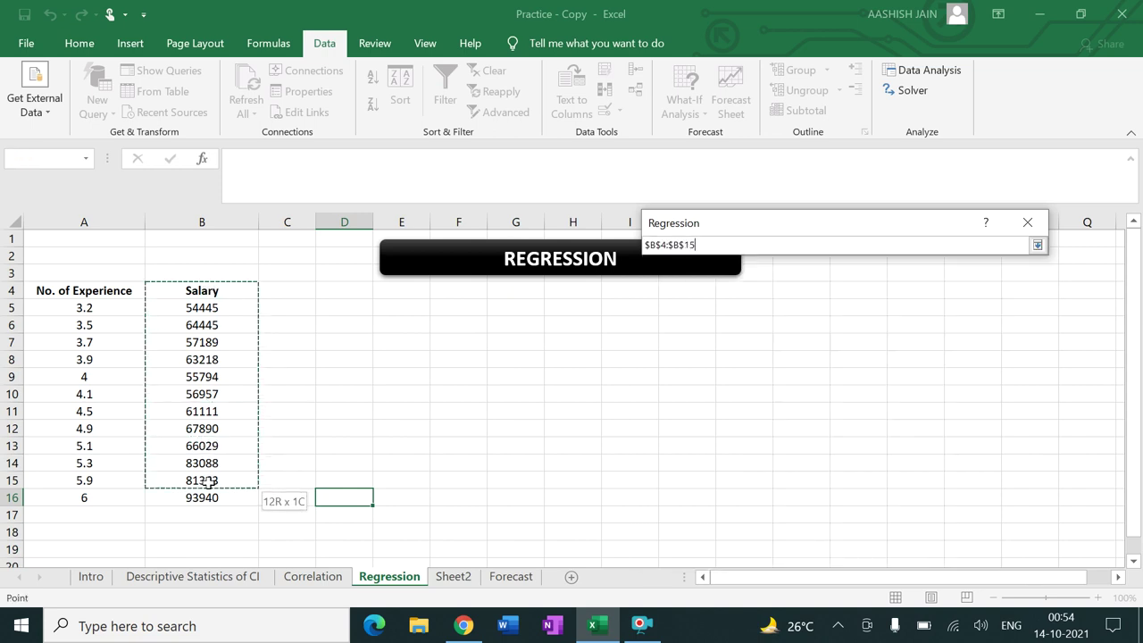
left_click(841, 294)
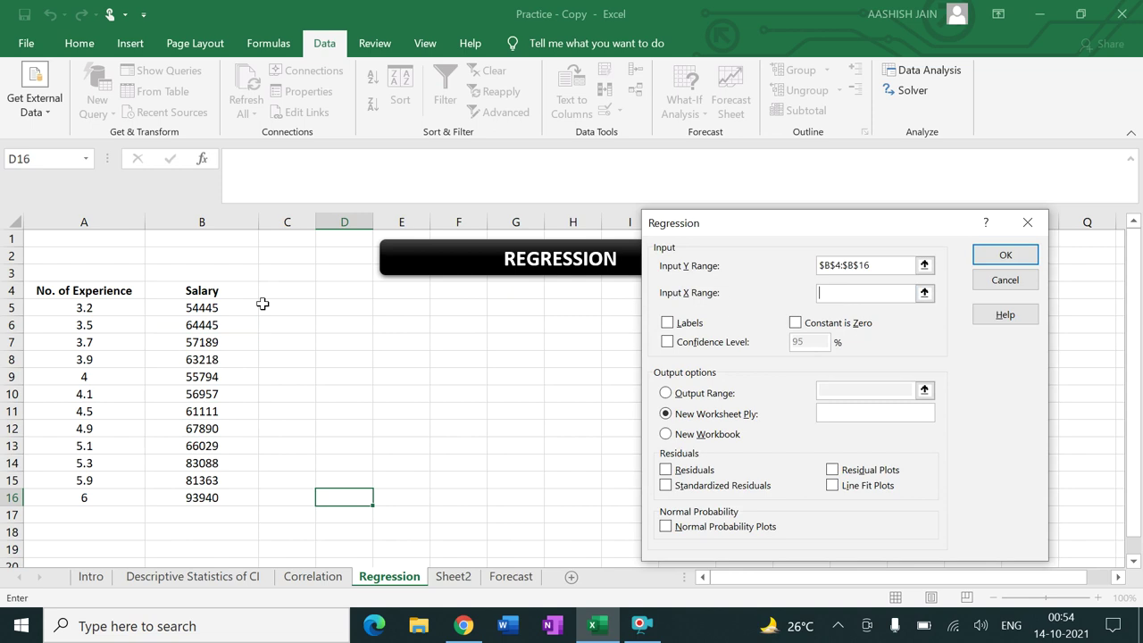
left_click_drag(113, 291, 104, 497)
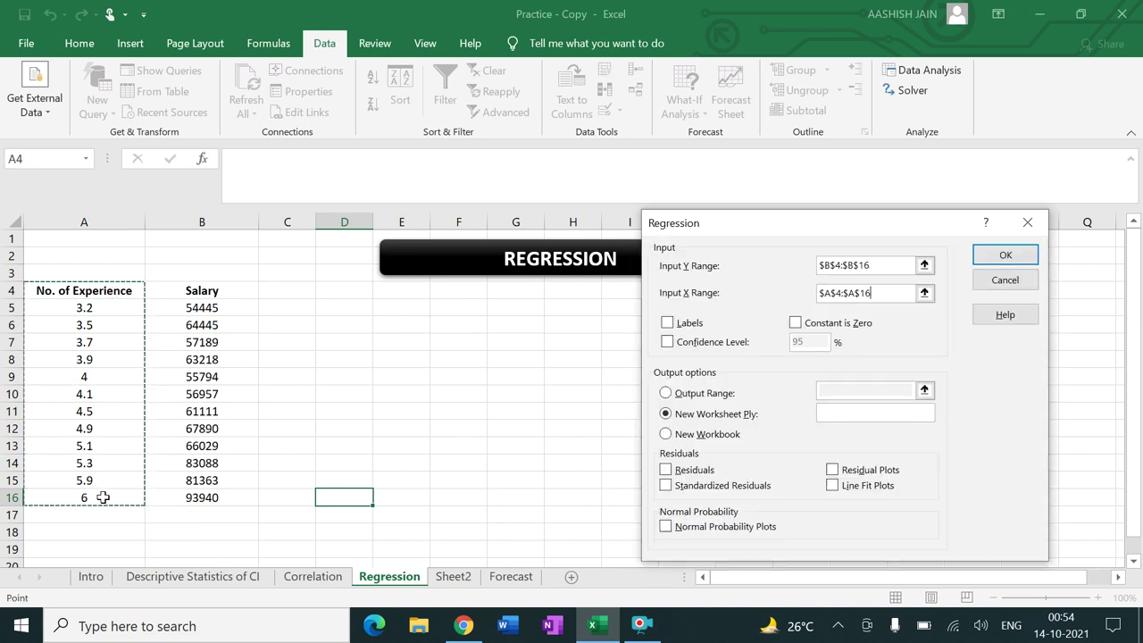
left_click(668, 323)
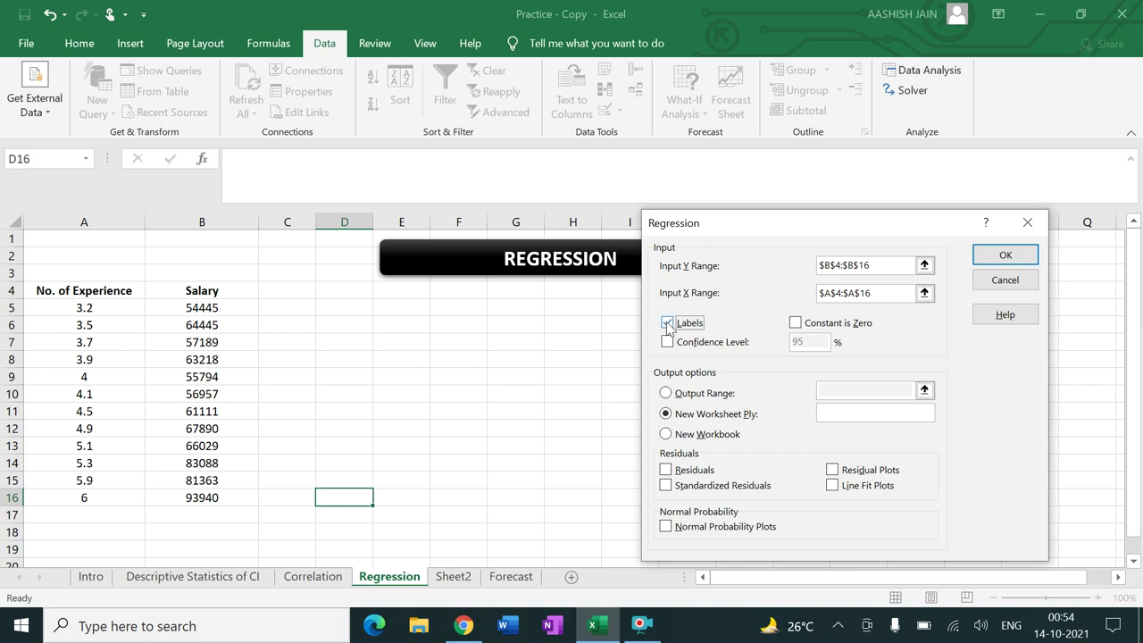
left_click(666, 393)
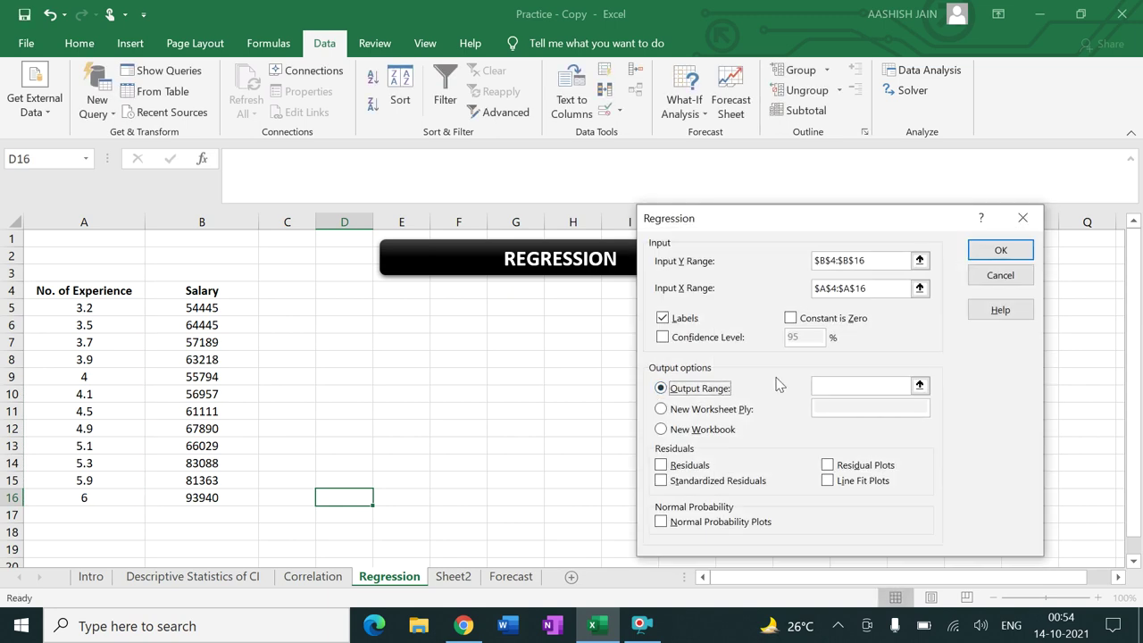
left_click(832, 387)
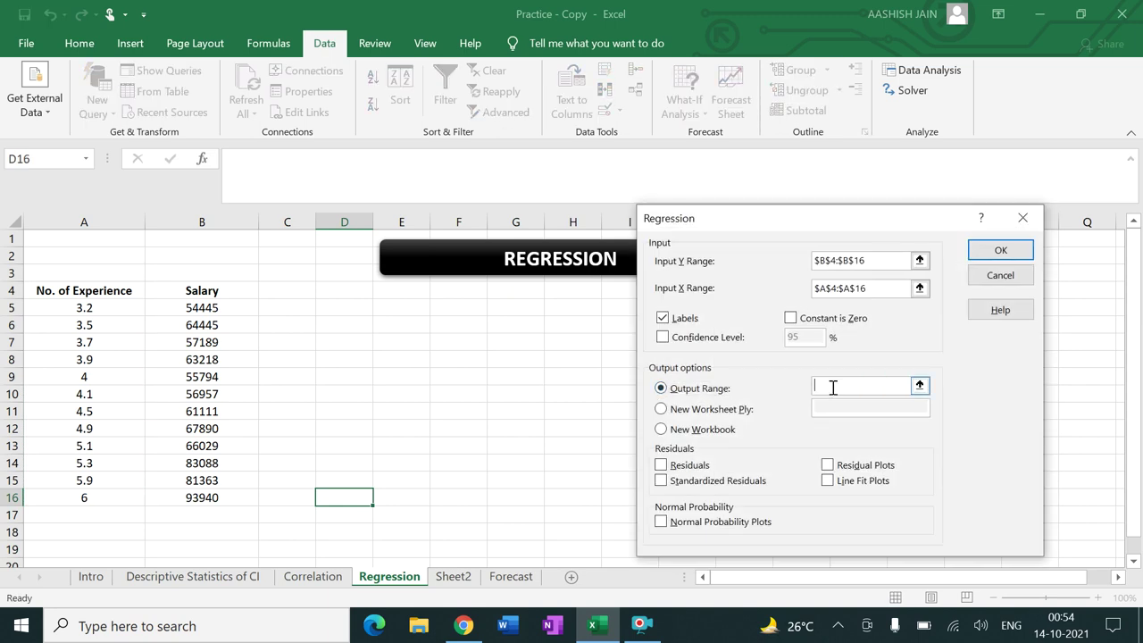
left_click(336, 319)
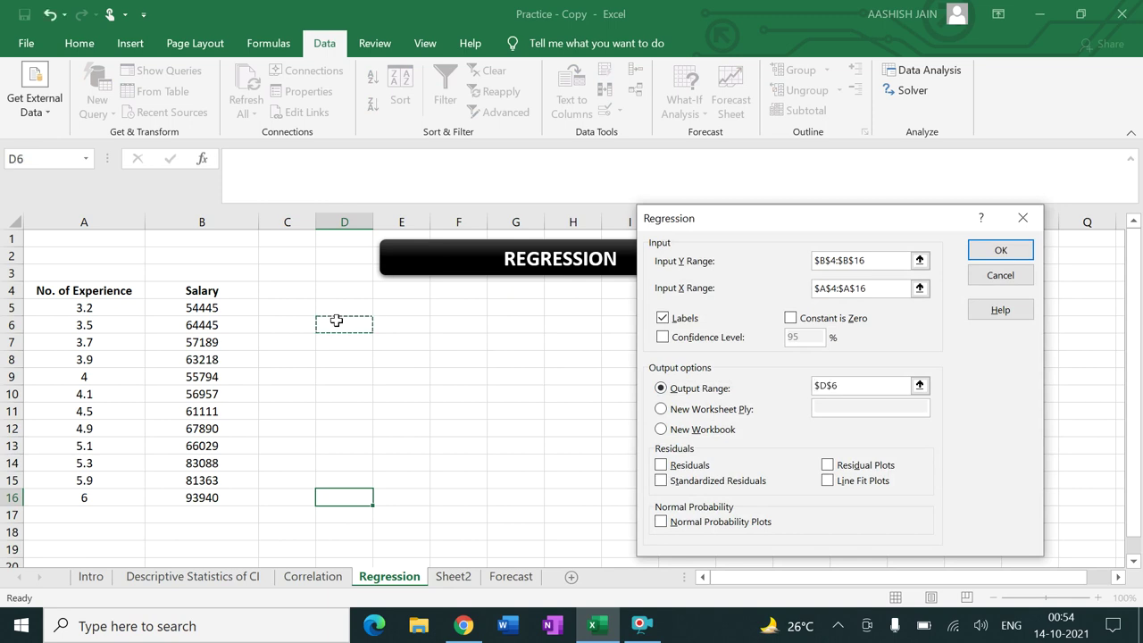
left_click(661, 466)
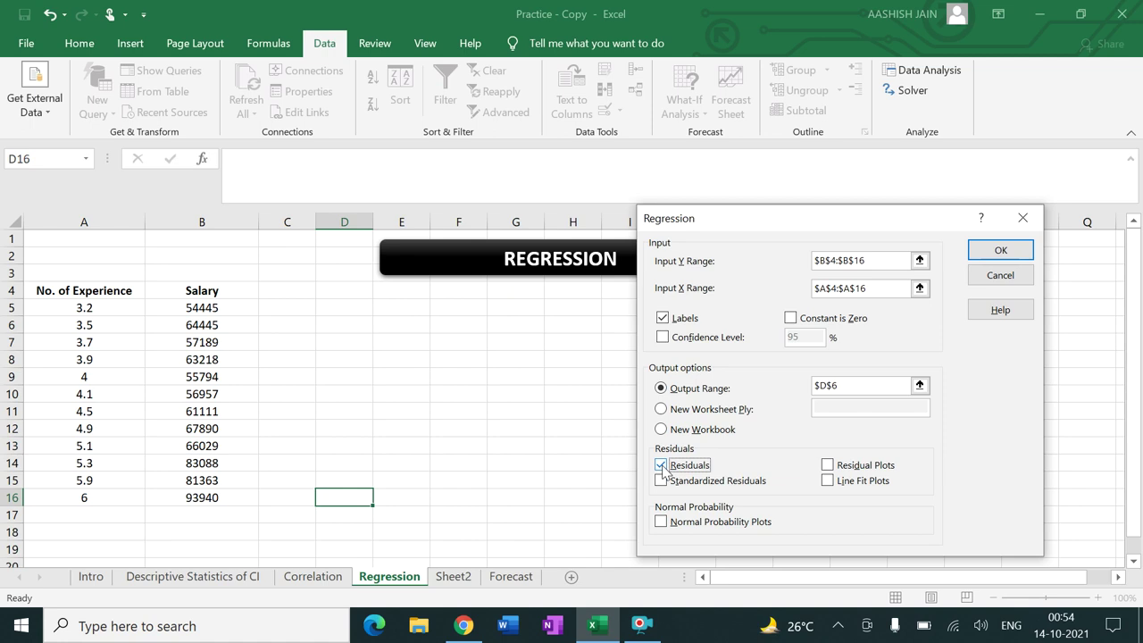
left_click(661, 523)
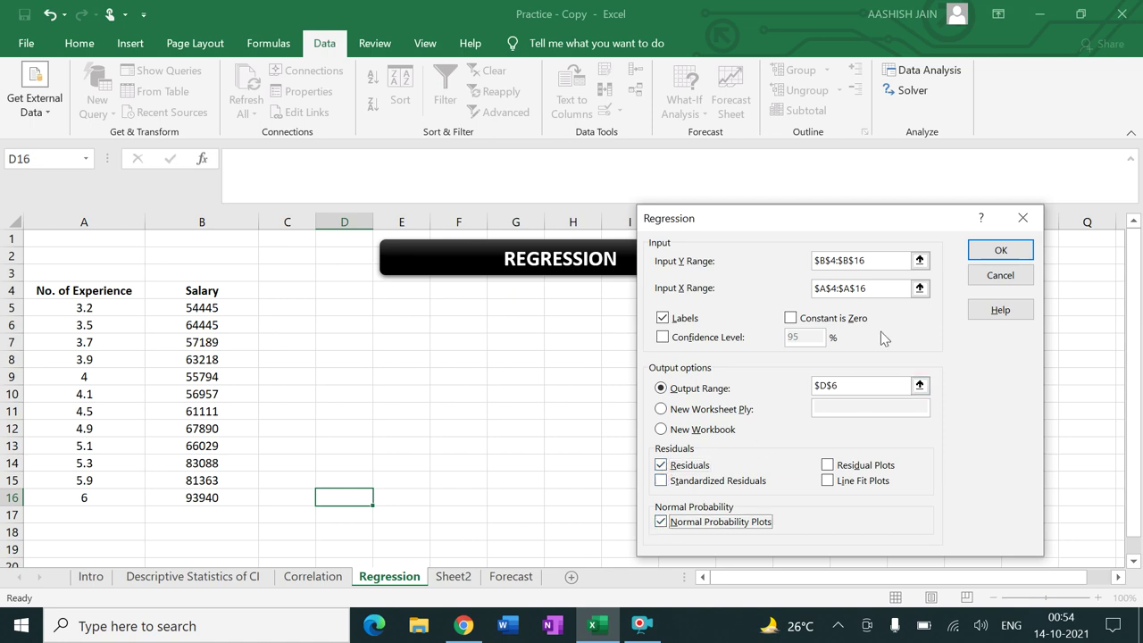
left_click(987, 251)
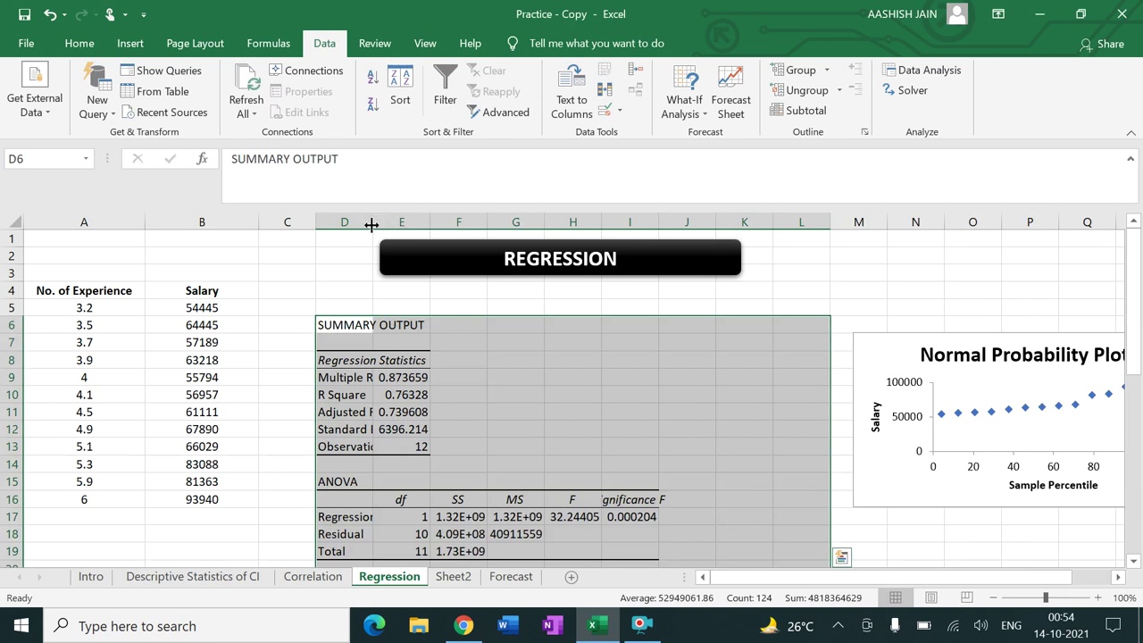
Widen columns D, I, F and E, then scroll to the Intercept 13910.61 and slope 11802.99 coefficients
left_click_drag(370, 222, 439, 225)
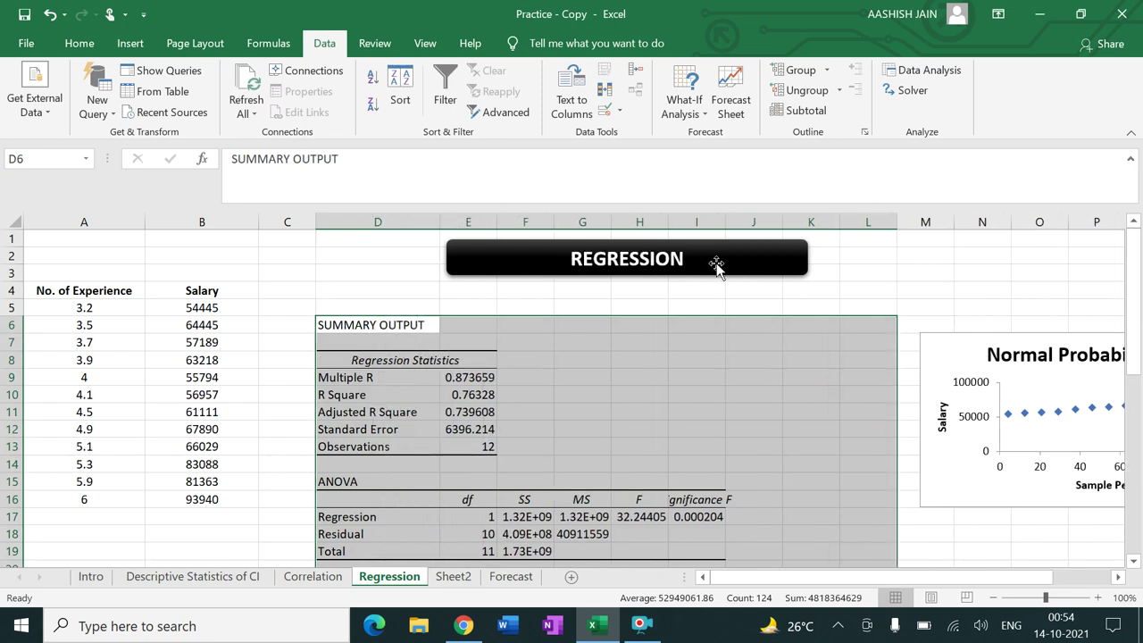
left_click_drag(726, 223, 767, 221)
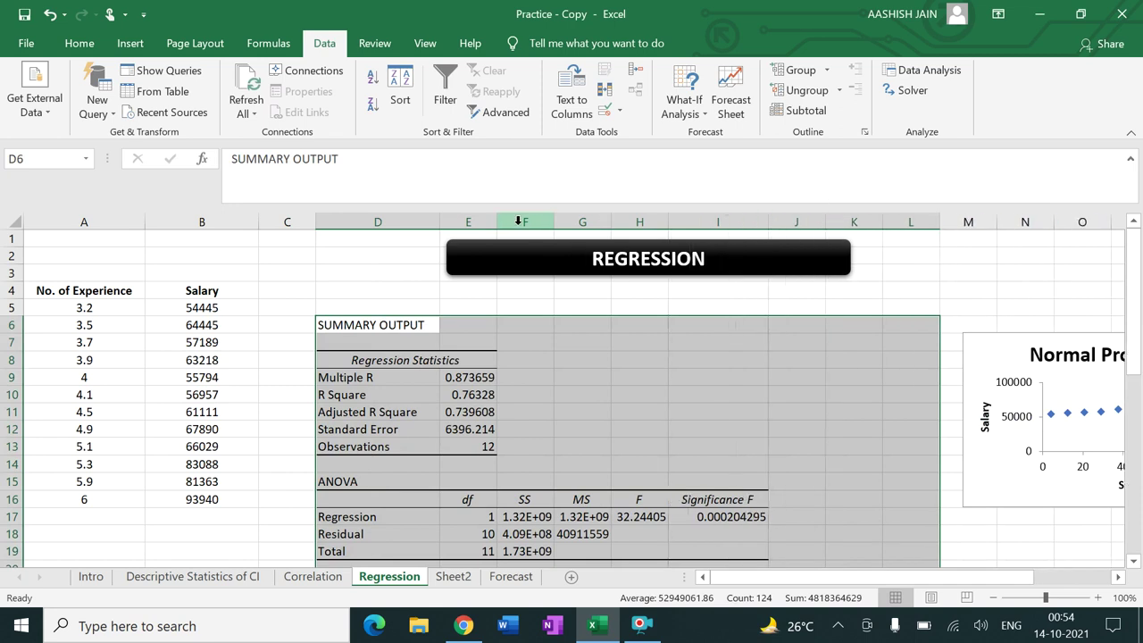
left_click_drag(554, 222, 587, 222)
left_click_drag(496, 222, 528, 222)
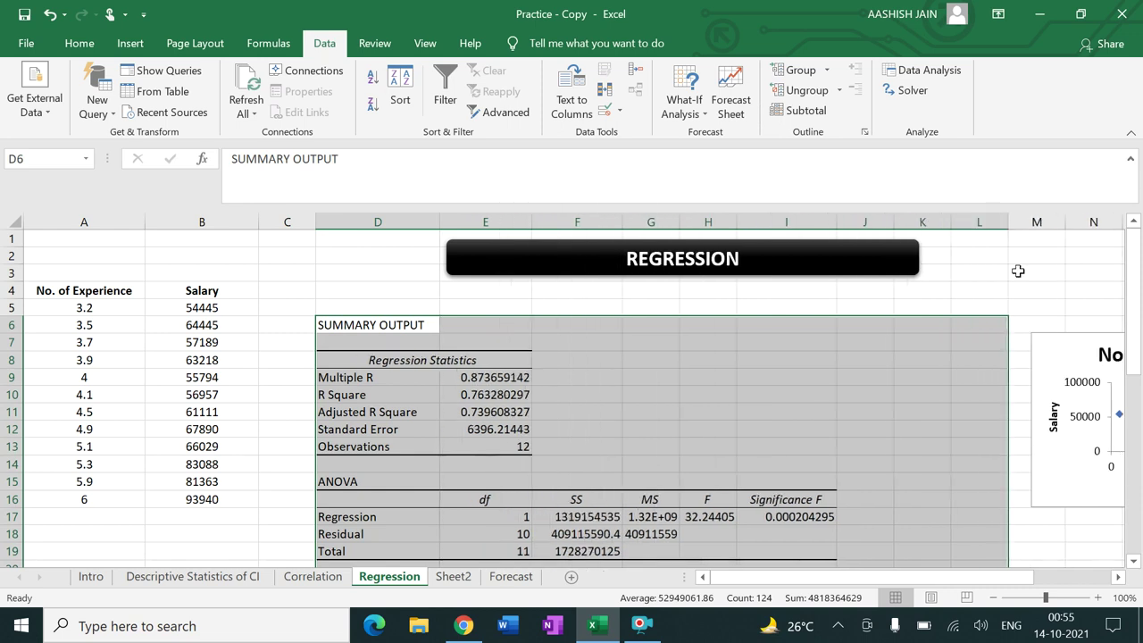
left_click_drag(1138, 287, 1138, 404)
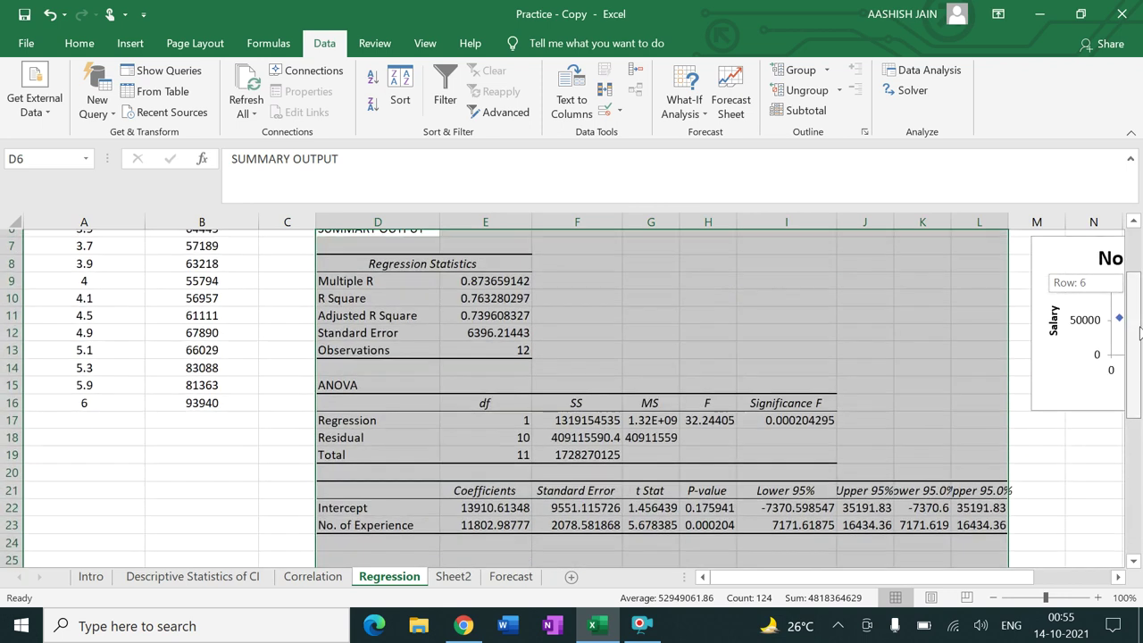
mouse_move(1138, 403)
left_mouse_down()
mouse_move(1138, 304)
mouse_move(1139, 334)
left_mouse_up()
left_click(910, 377)
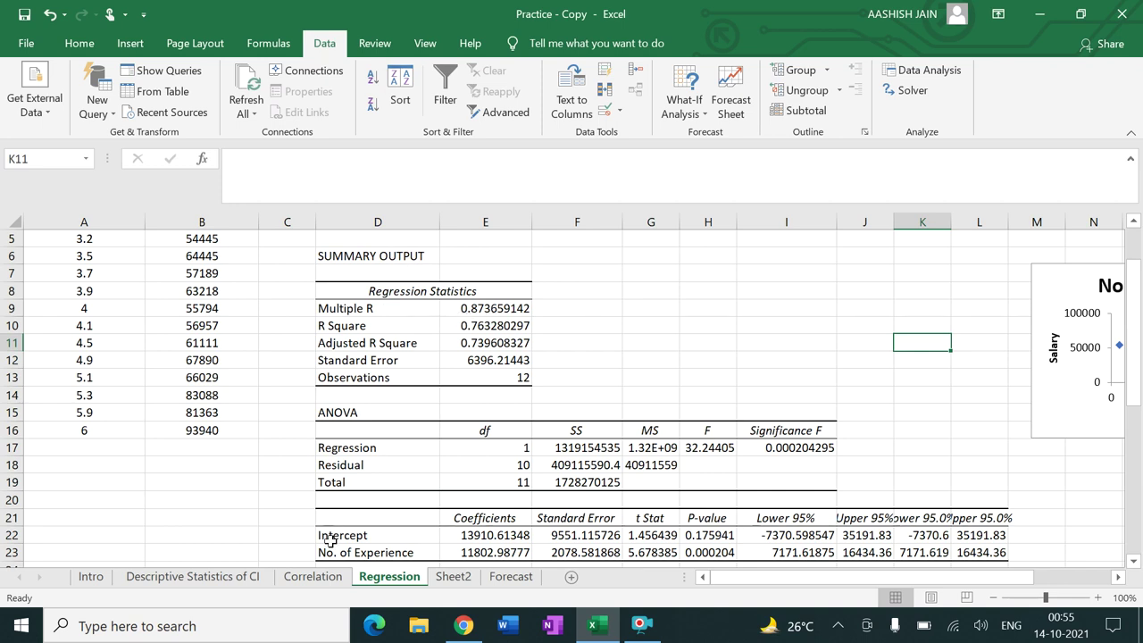
left_click(314, 577)
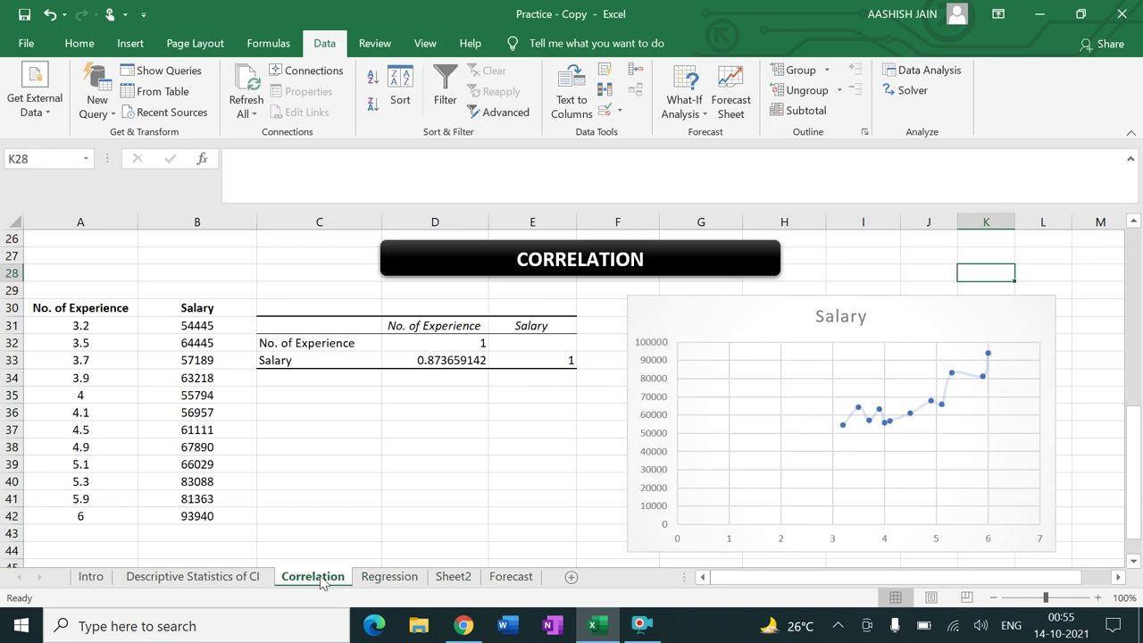
left_click(448, 360)
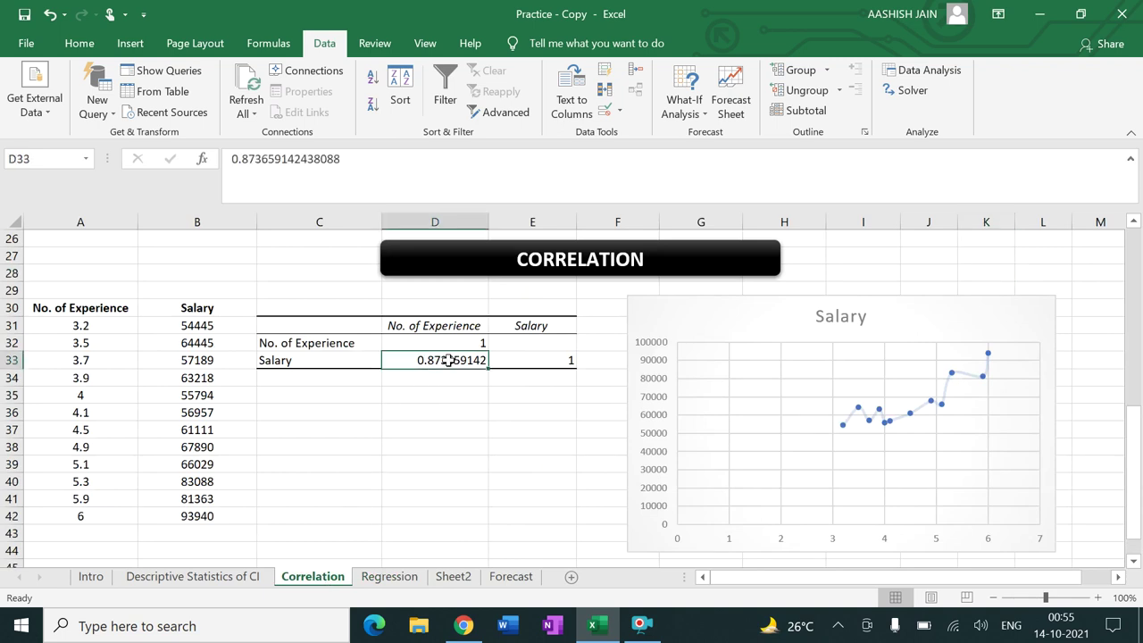
left_click(390, 579)
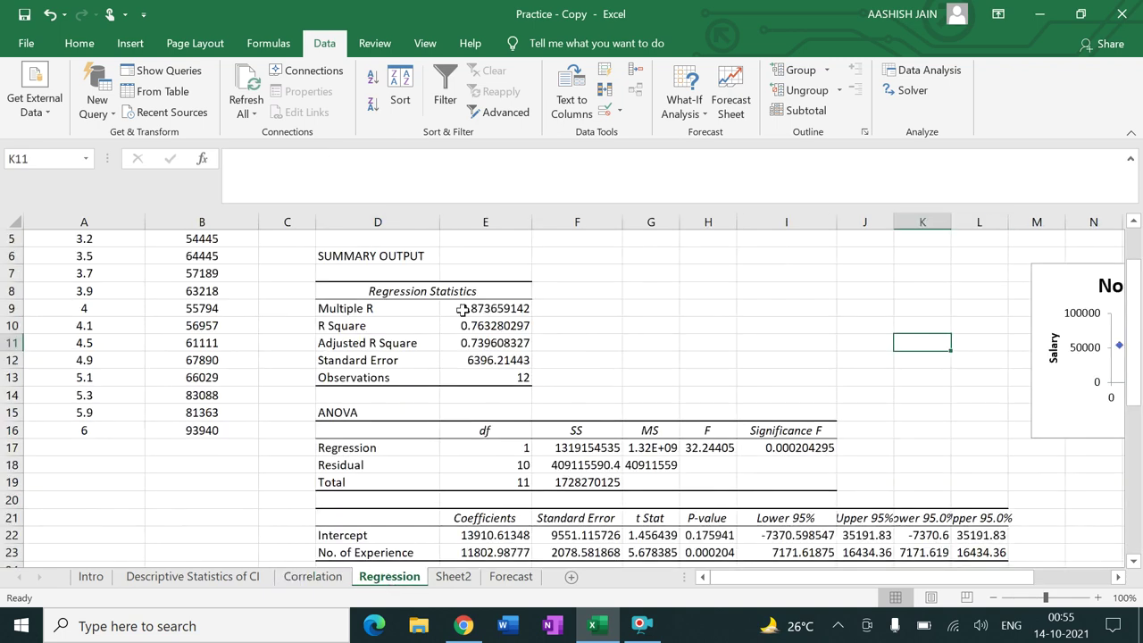
left_click(368, 329)
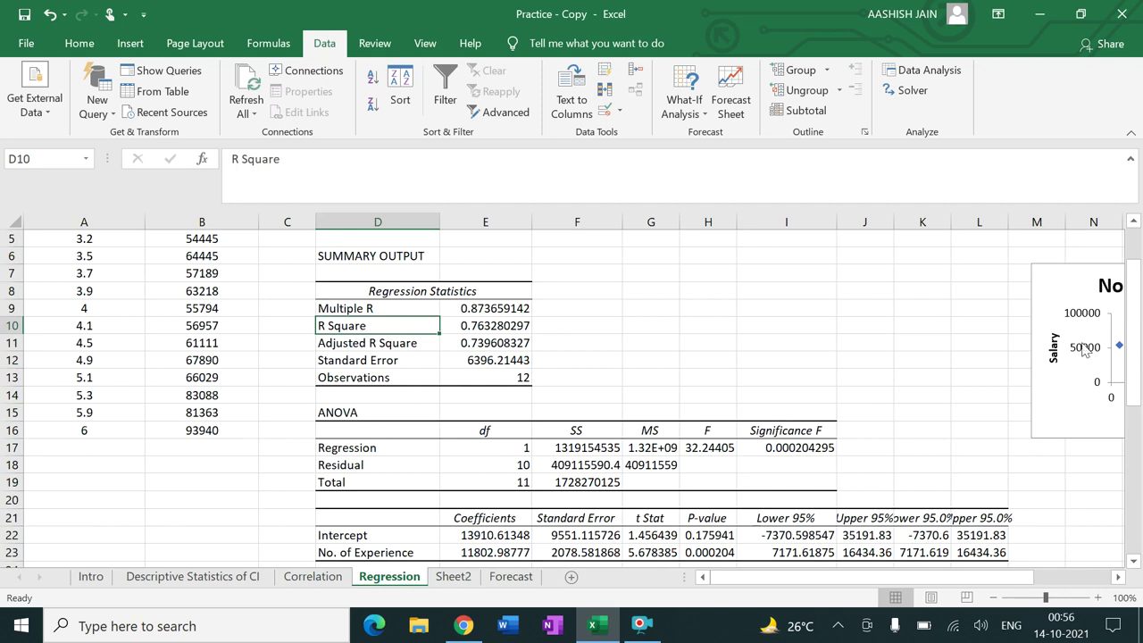
left_click_drag(1136, 361, 1140, 344)
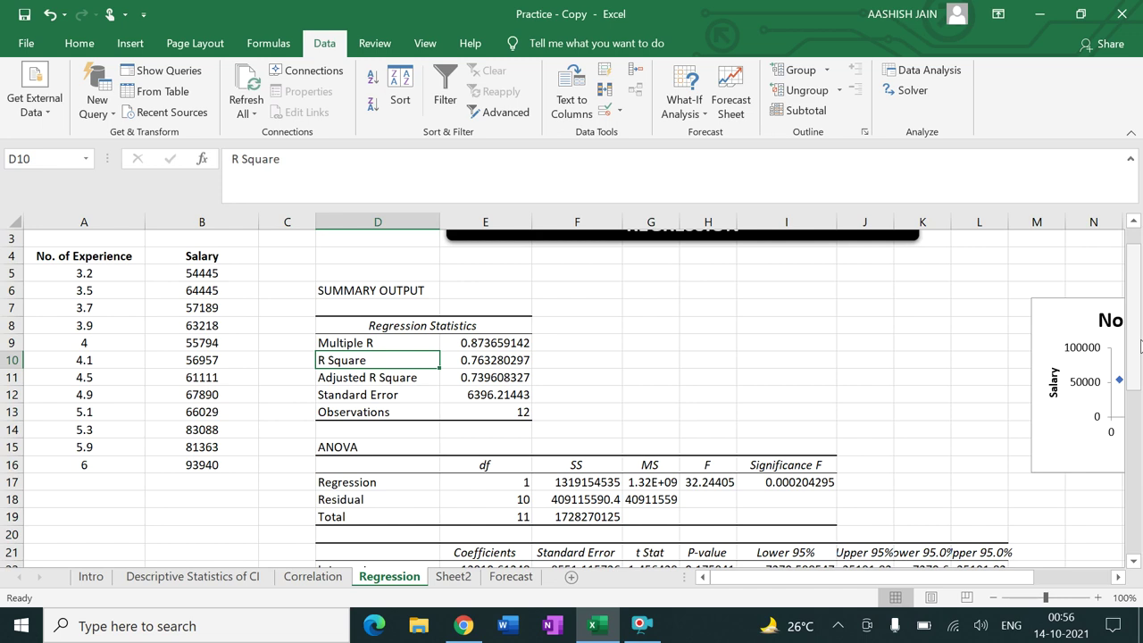
left_click(503, 359)
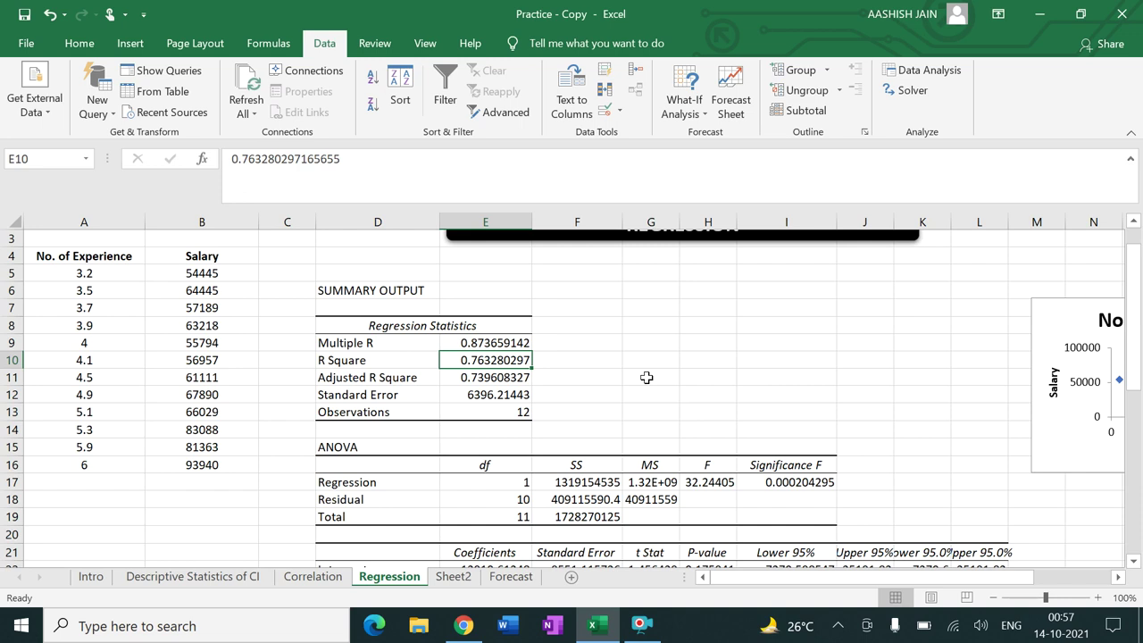
left_click(470, 344)
Fill E9:E10, Multiple R 0.873659142 and R Square 0.763280297, with yellow
left_click_drag(493, 362, 492, 362)
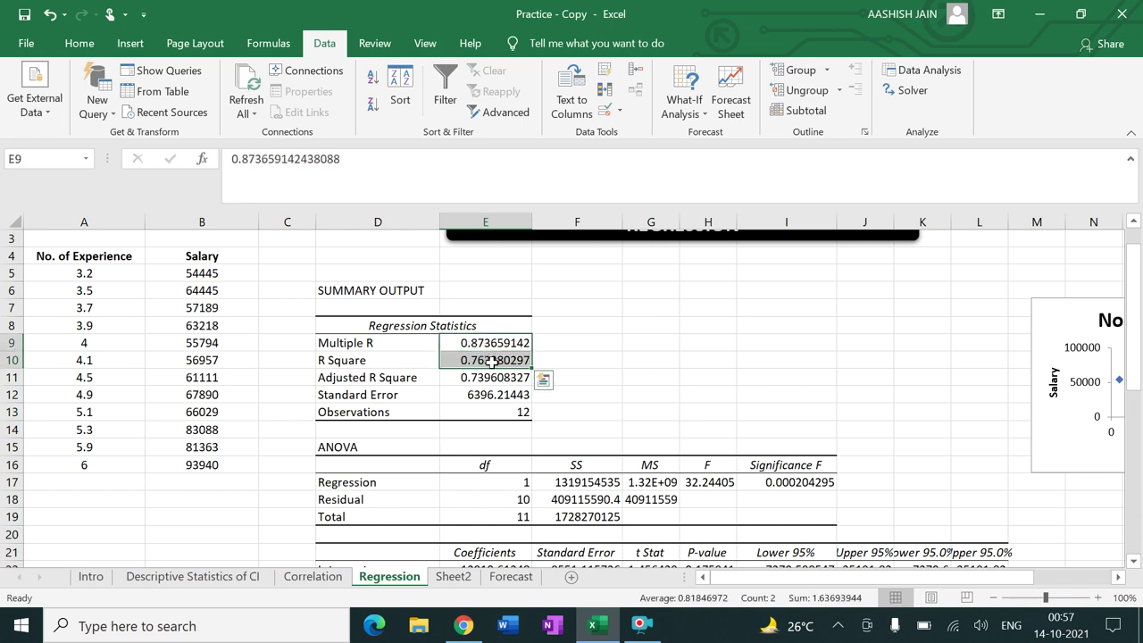
left_click(122, 45)
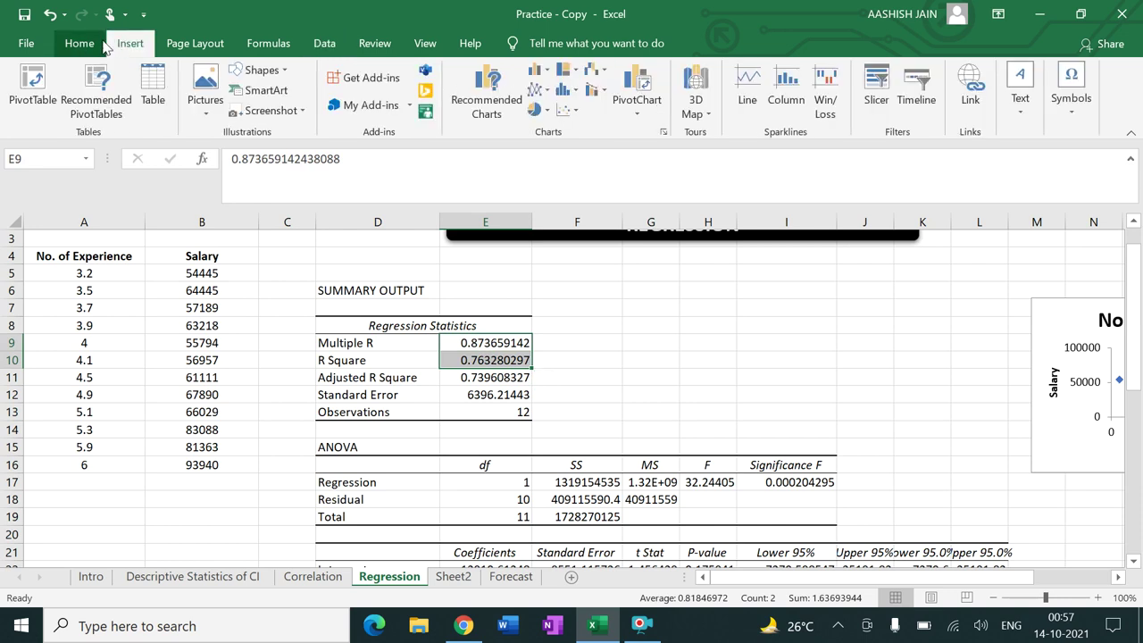
left_click(78, 43)
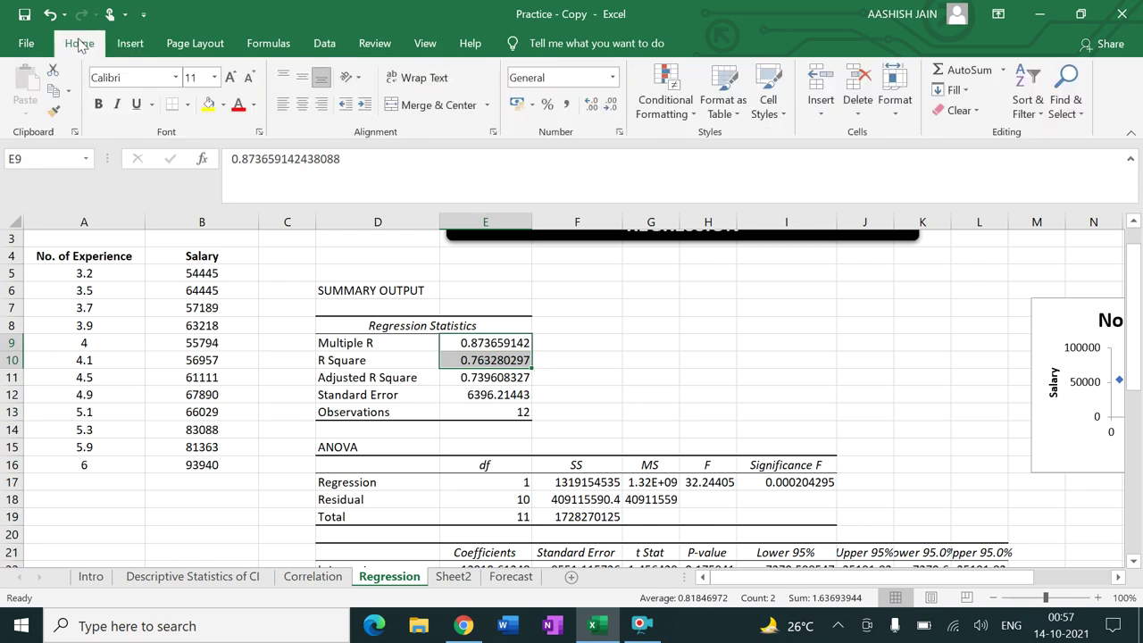
left_click(208, 104)
left_click(773, 310)
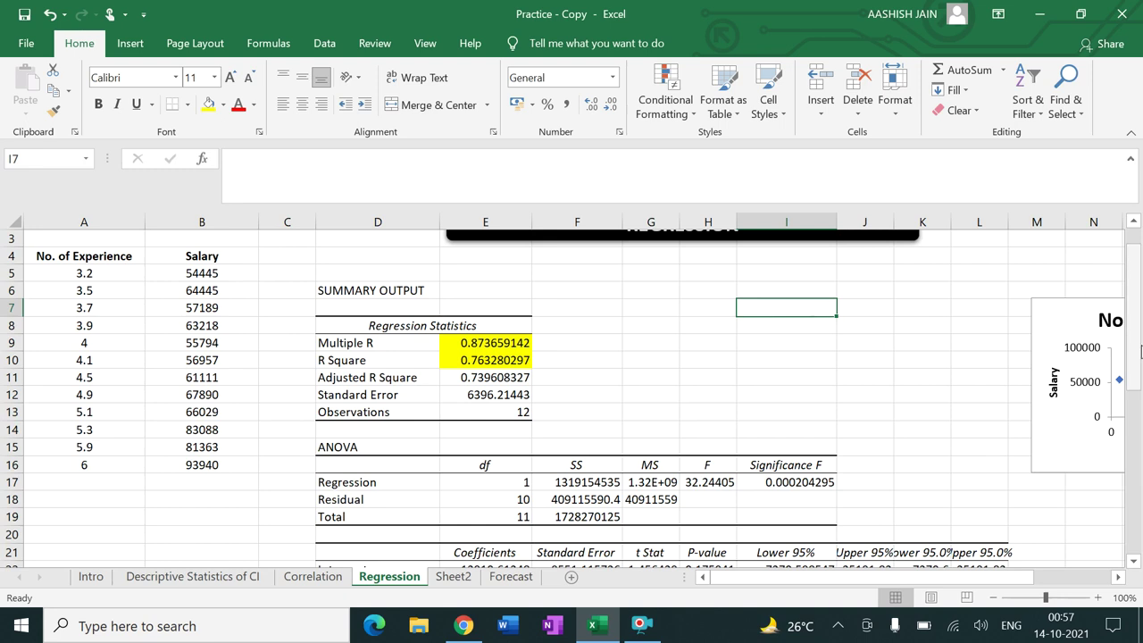
scroll(1072, 364, "down", 1)
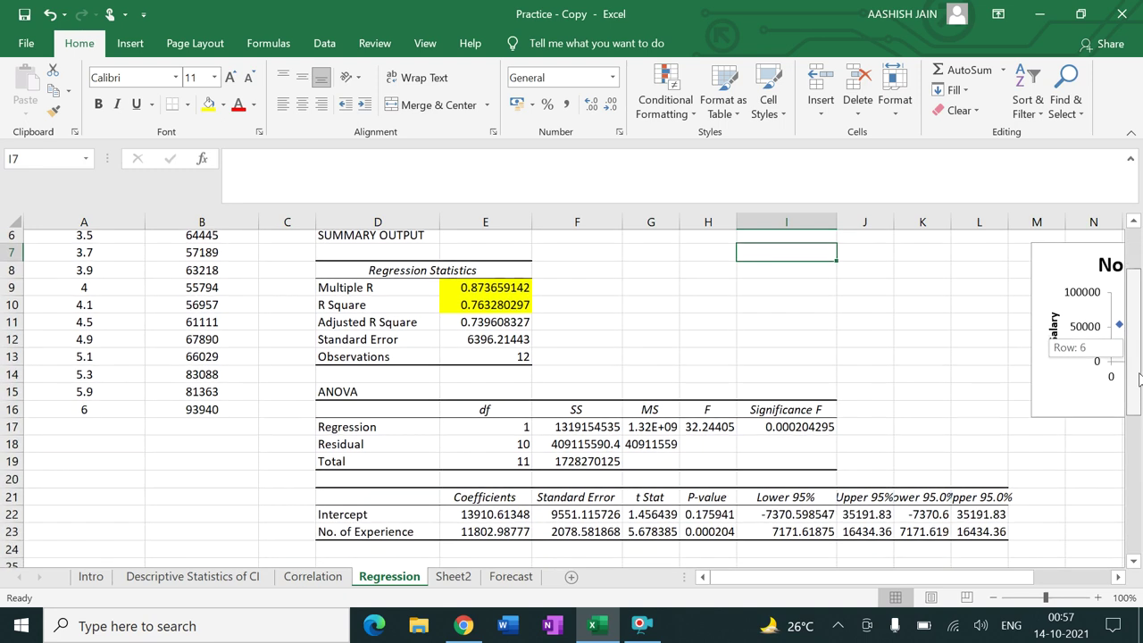
Fill the Significance F cell I17 (0.000204295) in the ANOVA table with yellow
left_click(376, 399)
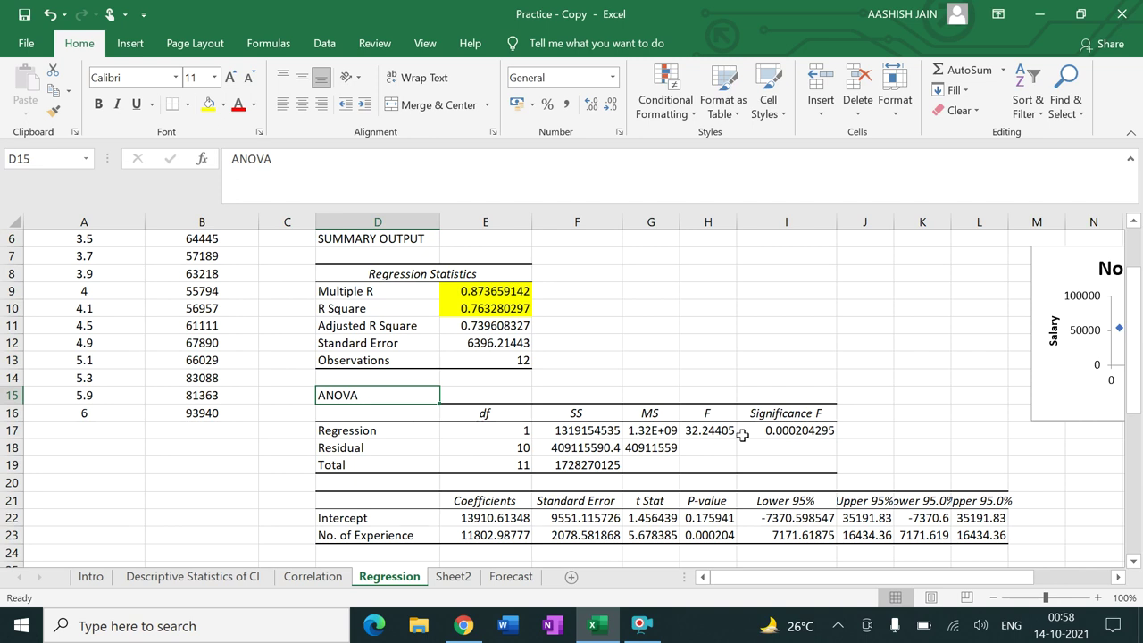
left_click(793, 433)
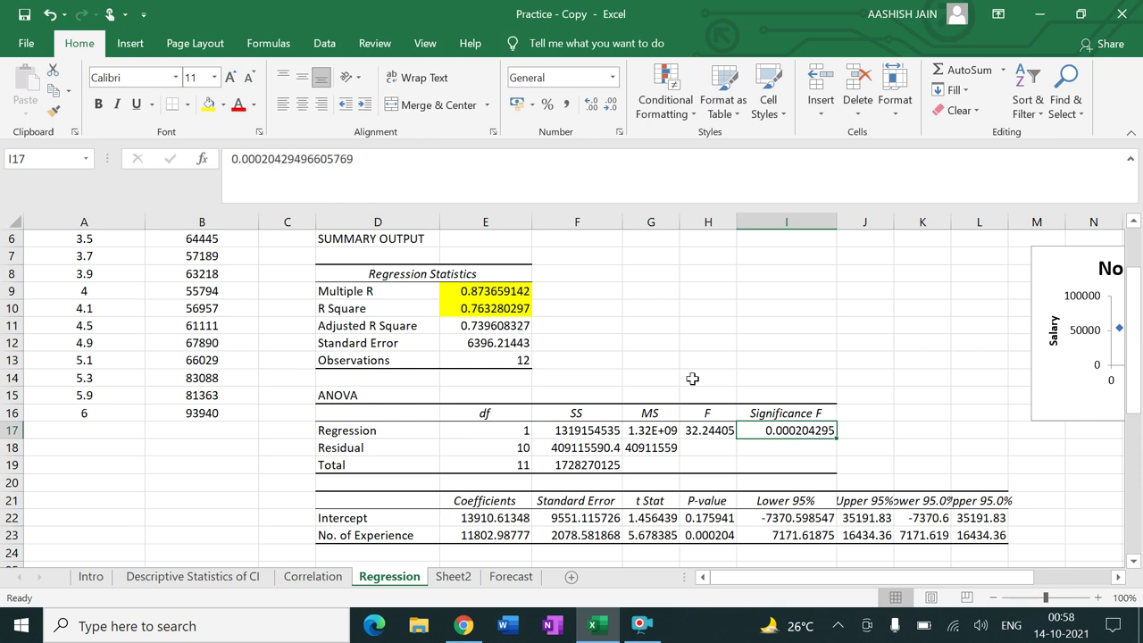
left_click(207, 104)
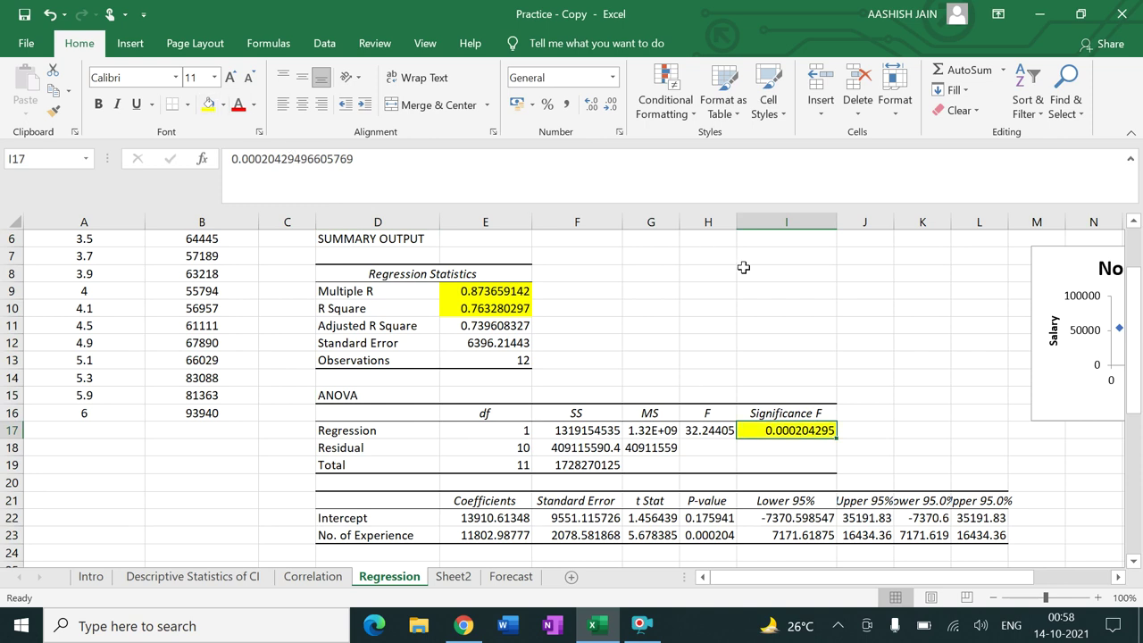
Recolour the I17 Significance F fill from yellow to a light green theme colour
left_click(223, 105)
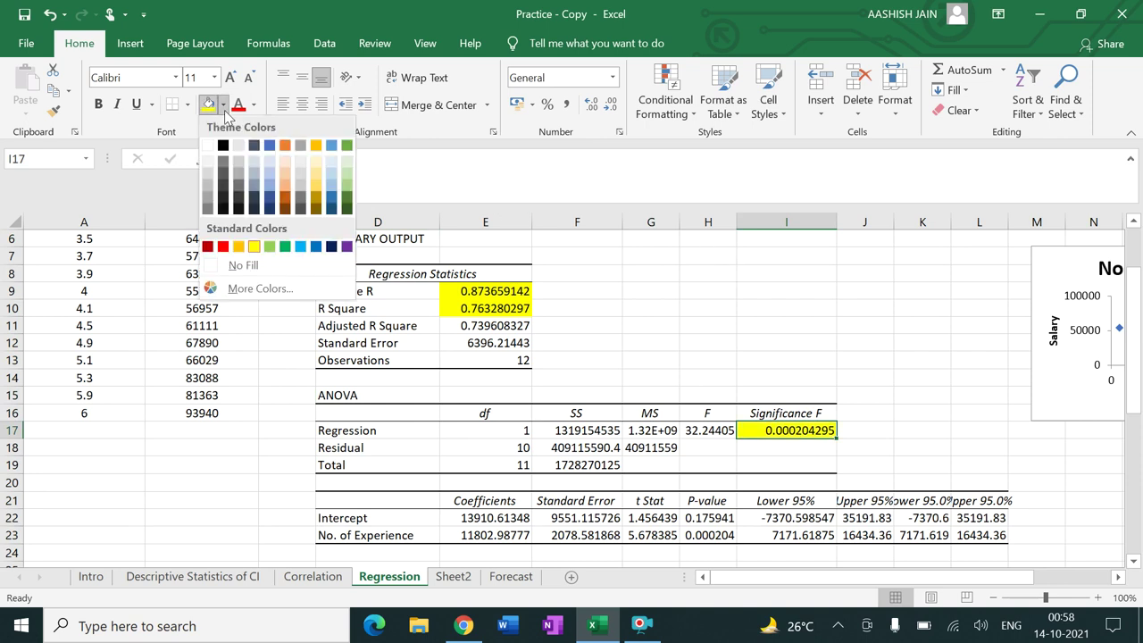
left_click(351, 161)
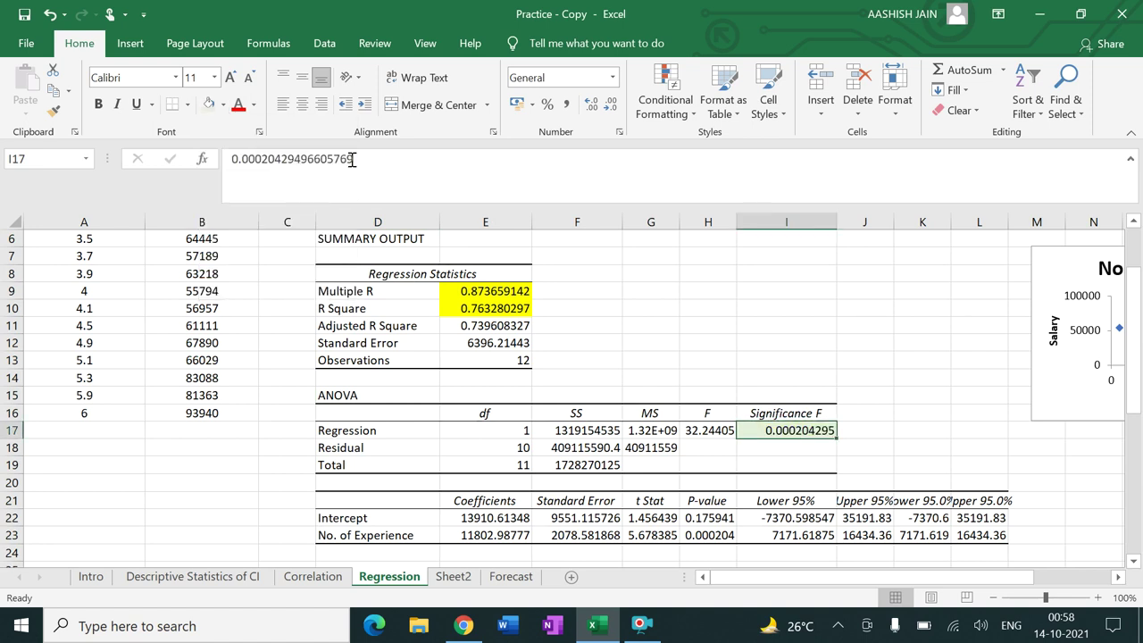
left_click(753, 303)
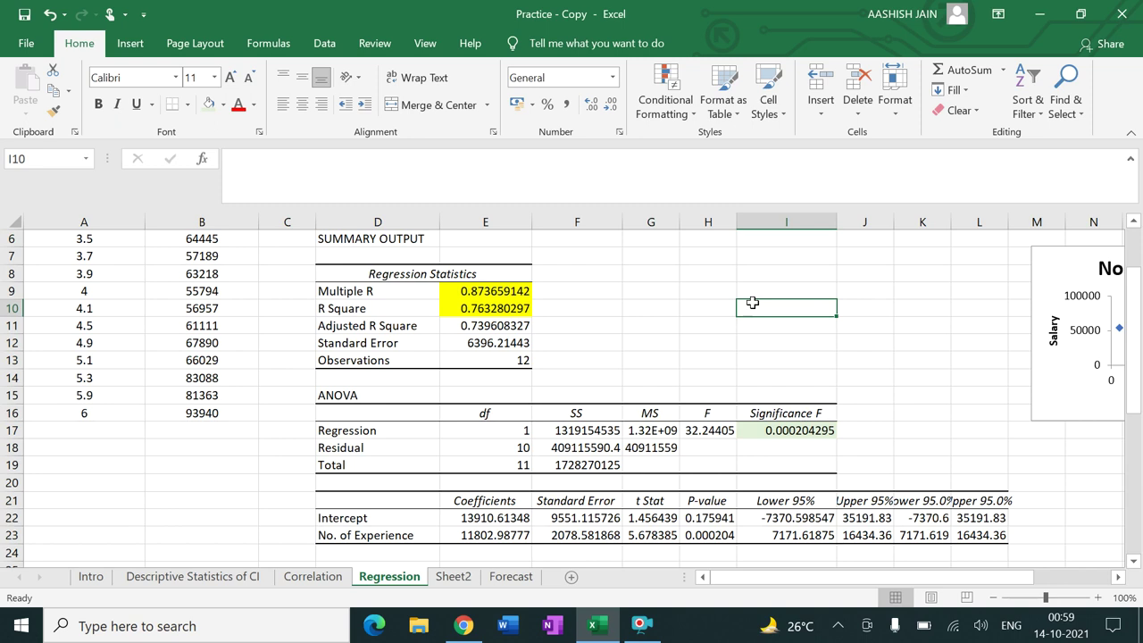
scroll(753, 303, "up", 2)
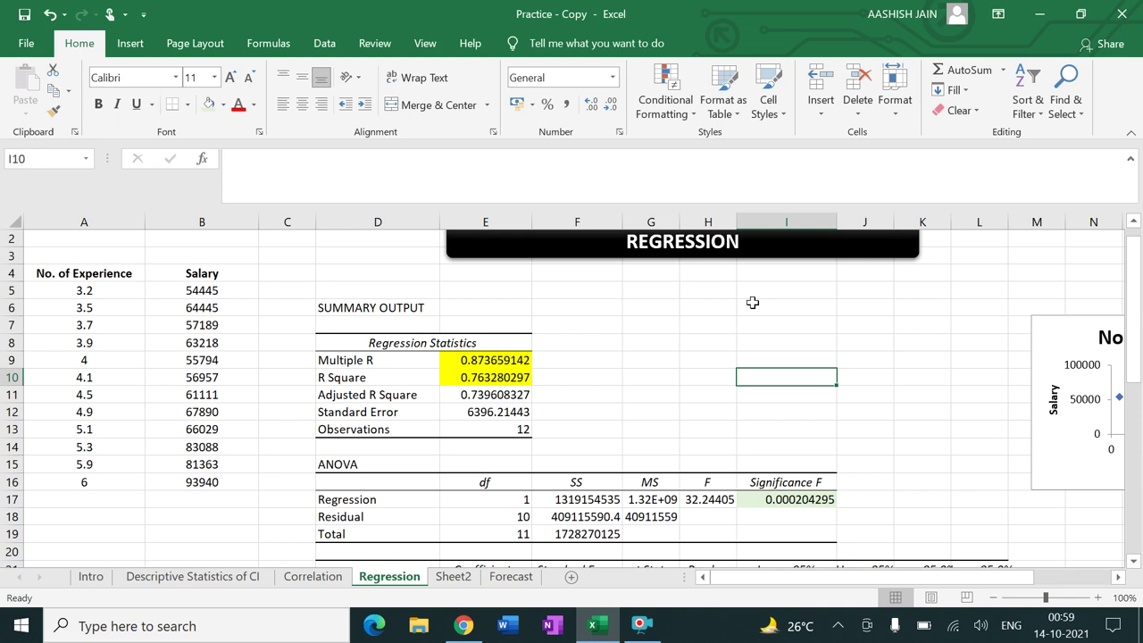
left_click(764, 500)
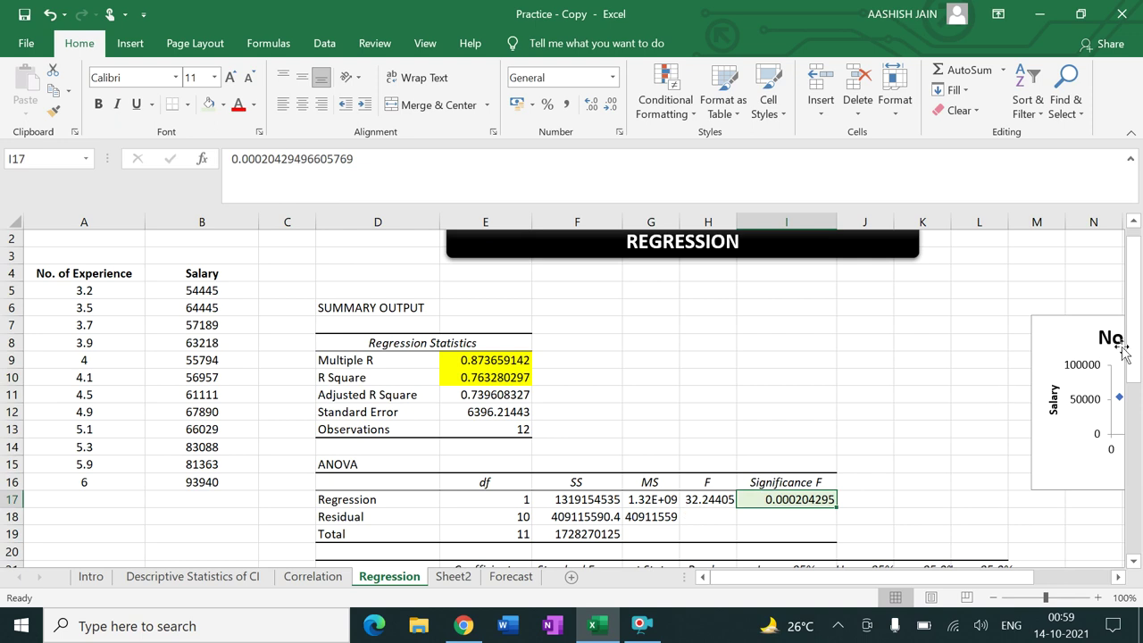
scroll(1133, 358, "down", 2)
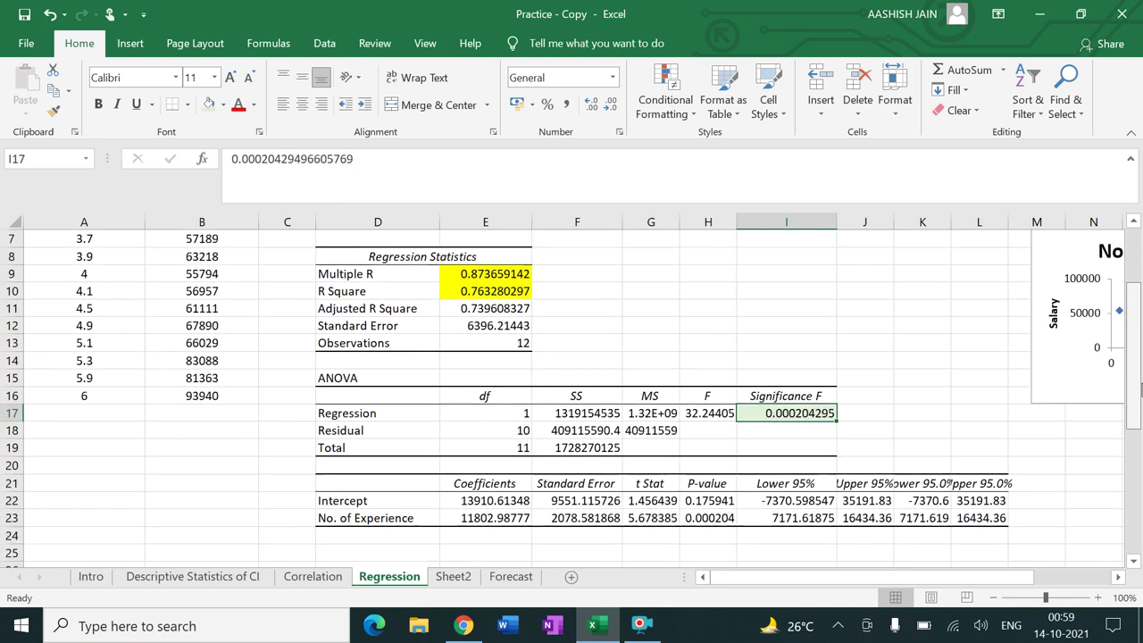
Fill the No. of Experience P-value 0.000204 in H23 with blue
scroll(1132, 357, "down", 1)
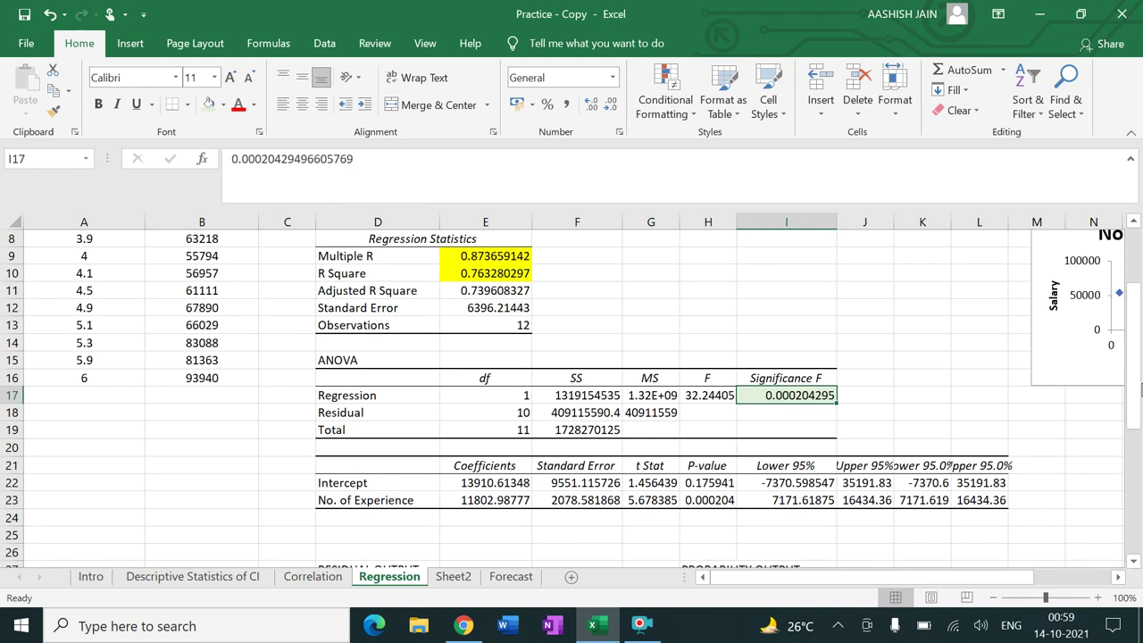
left_click(701, 501)
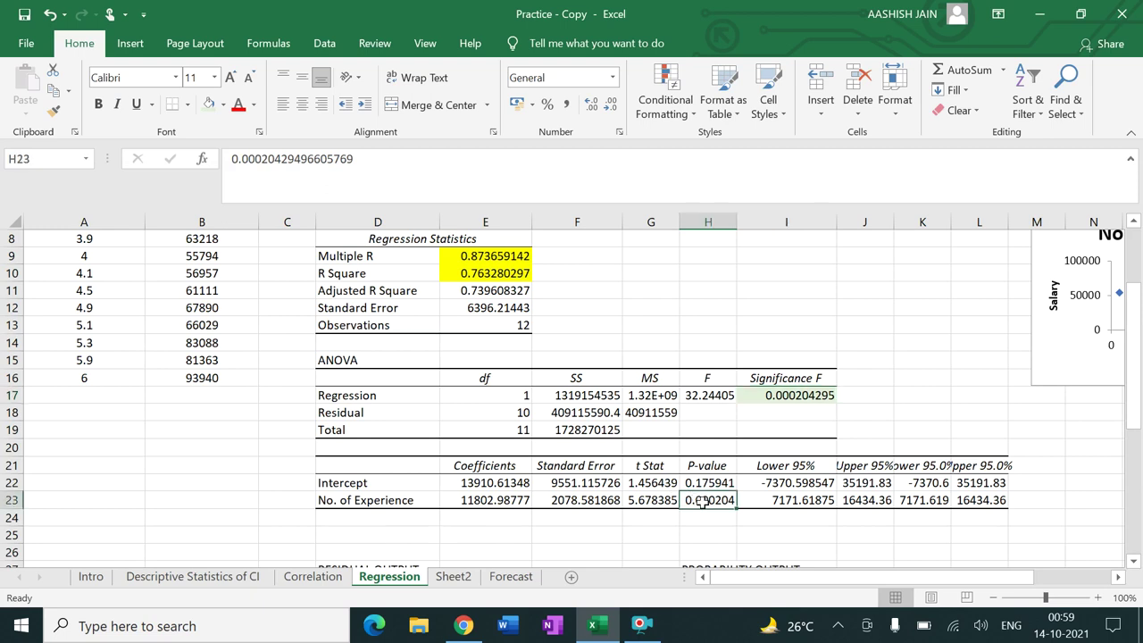
left_click(224, 104)
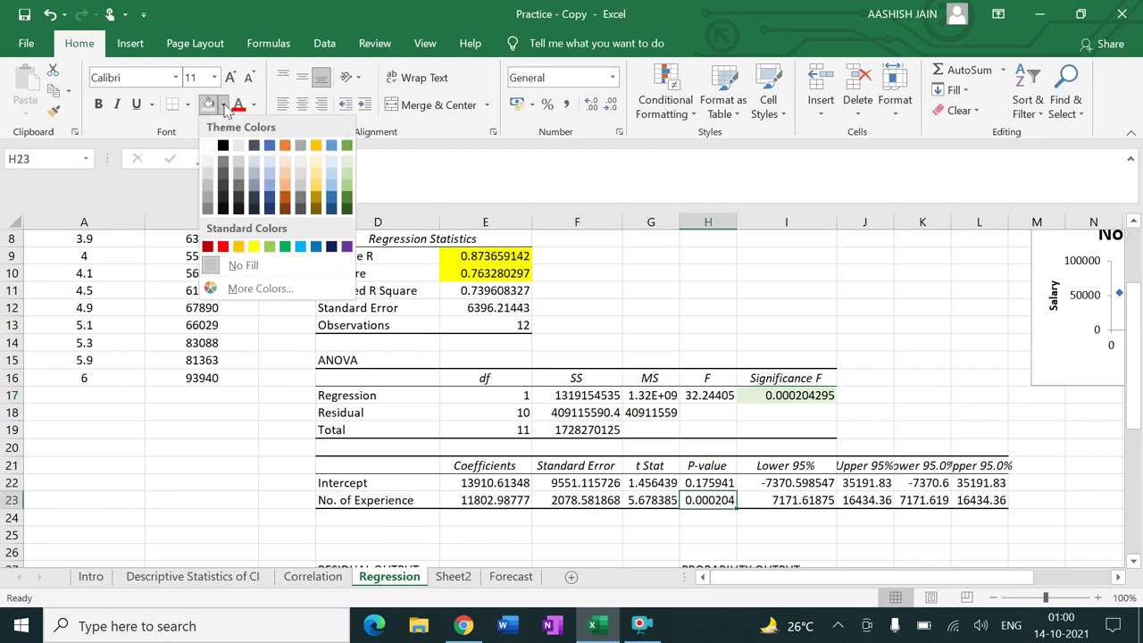
left_click(301, 246)
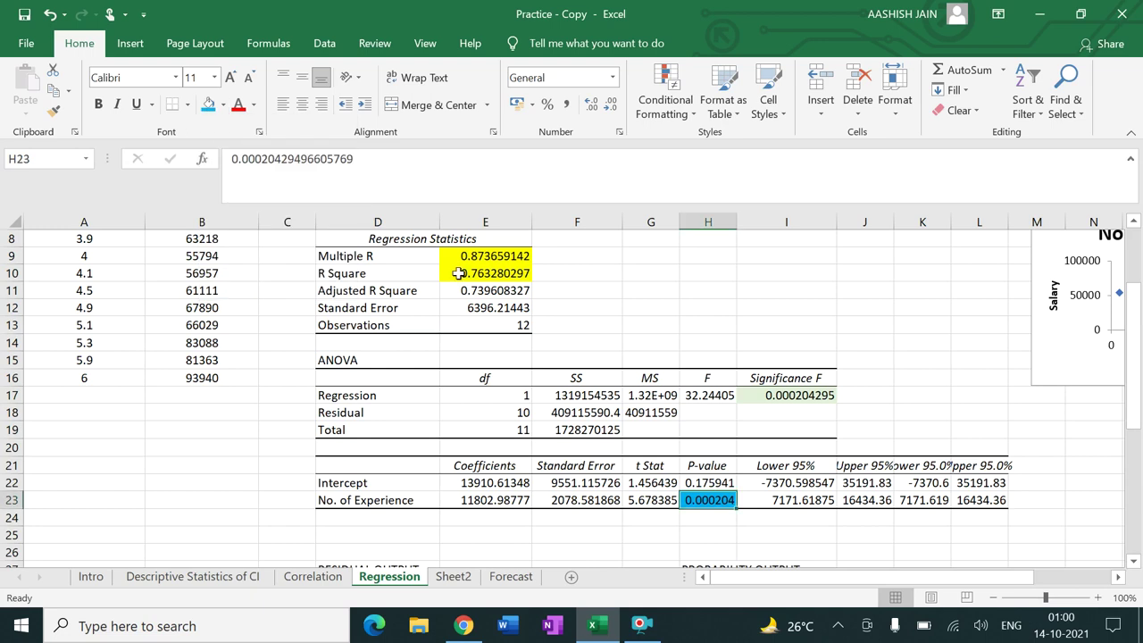
left_click(731, 305)
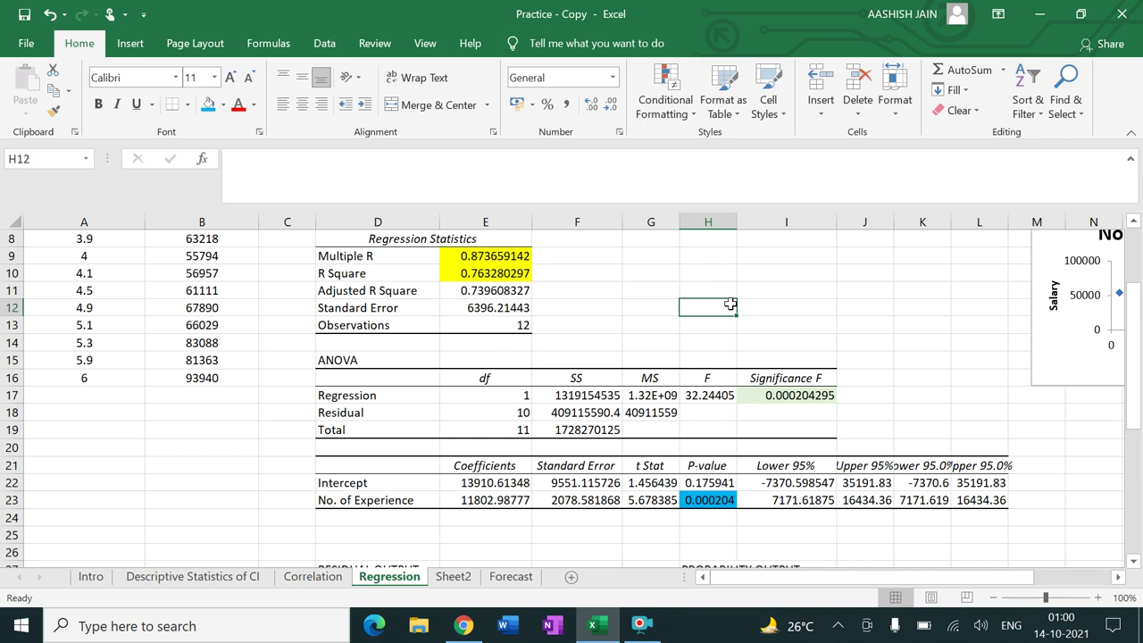
Apply the same blue fill to the Significance F value in I17
left_click(782, 396)
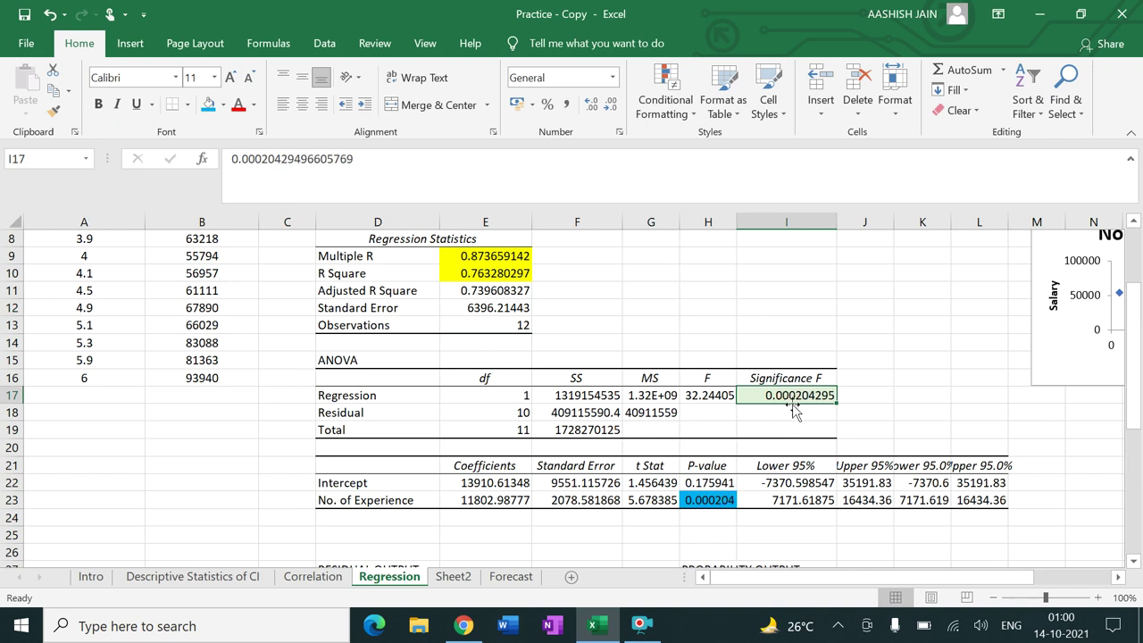
left_click(210, 108)
left_click(690, 283)
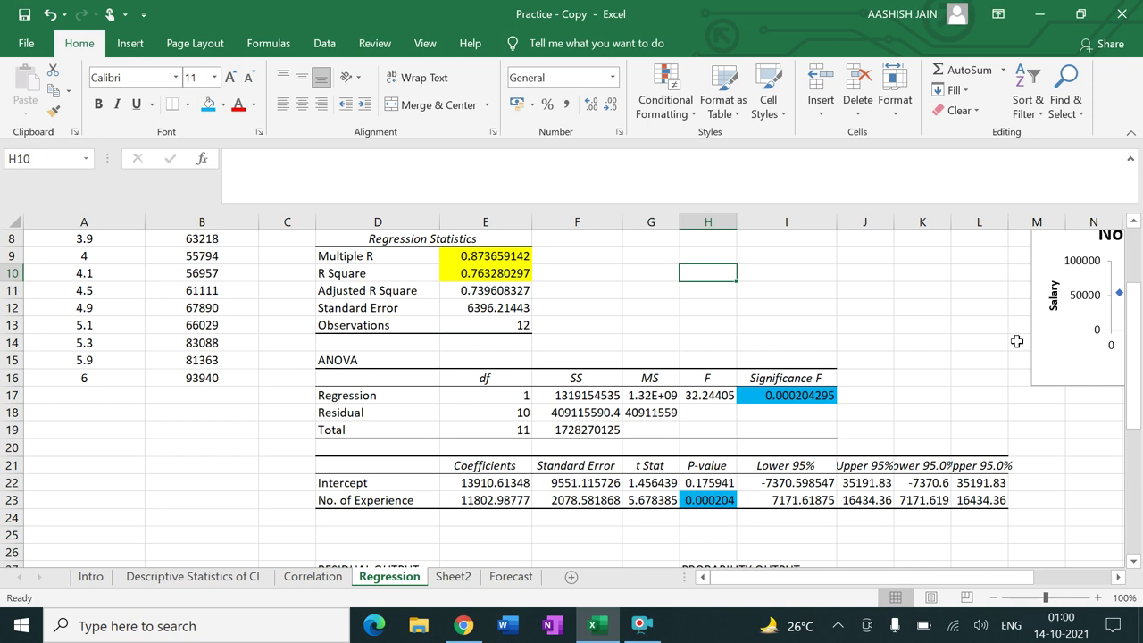
Enter the text 'Y = a + bX' in cell A28 above the residual output
left_click_drag(1142, 348, 1137, 469)
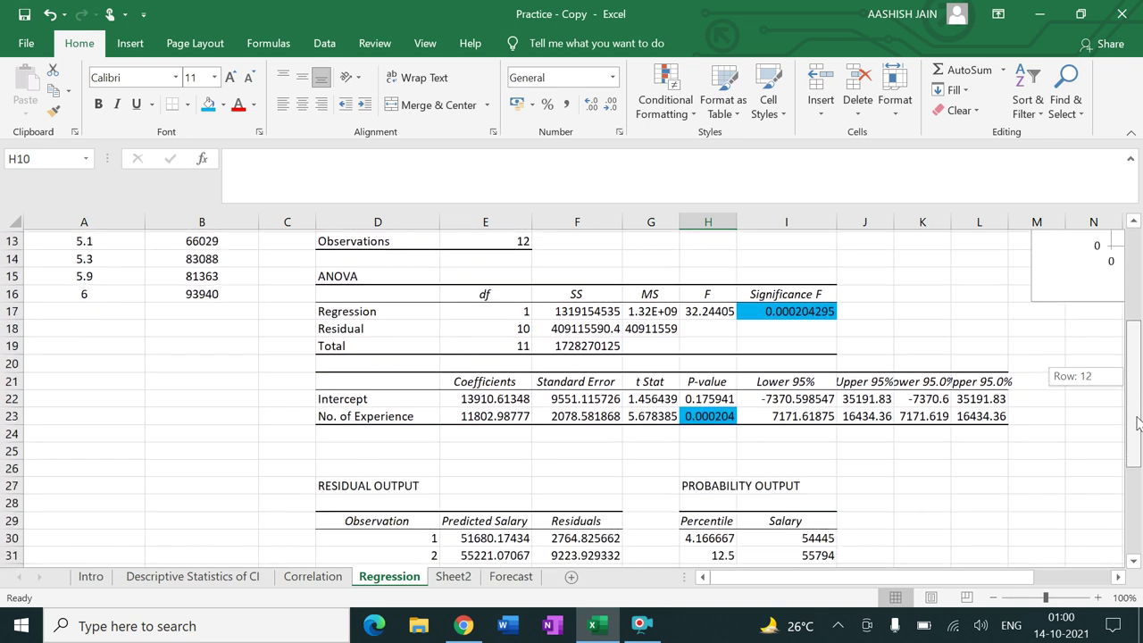
left_click_drag(1137, 469, 1136, 498)
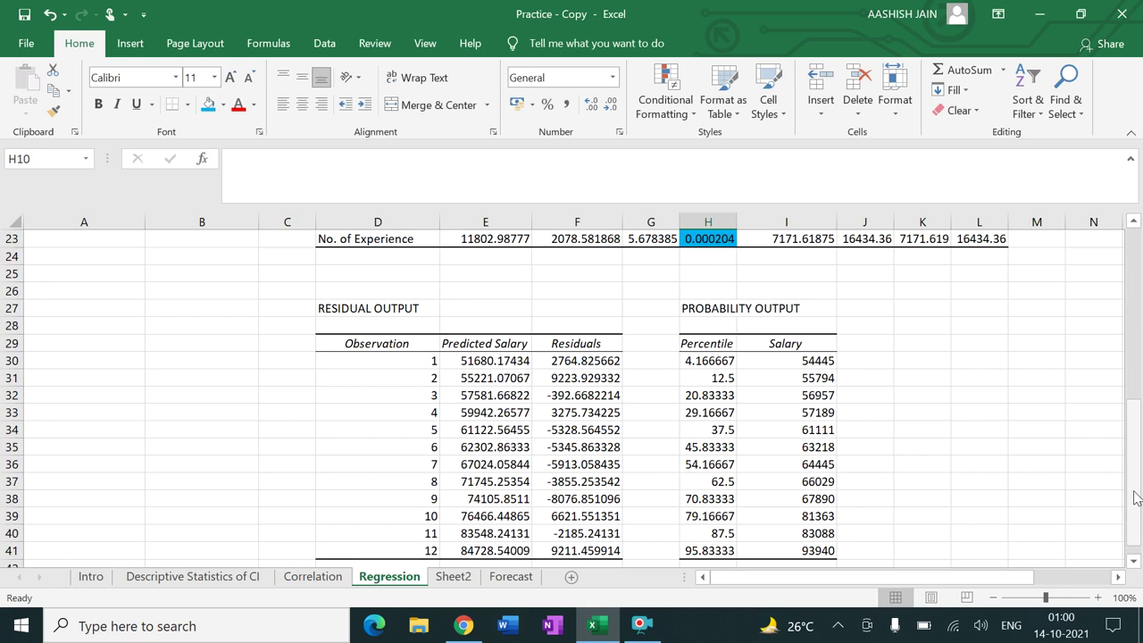
left_click(97, 326)
type("Y")
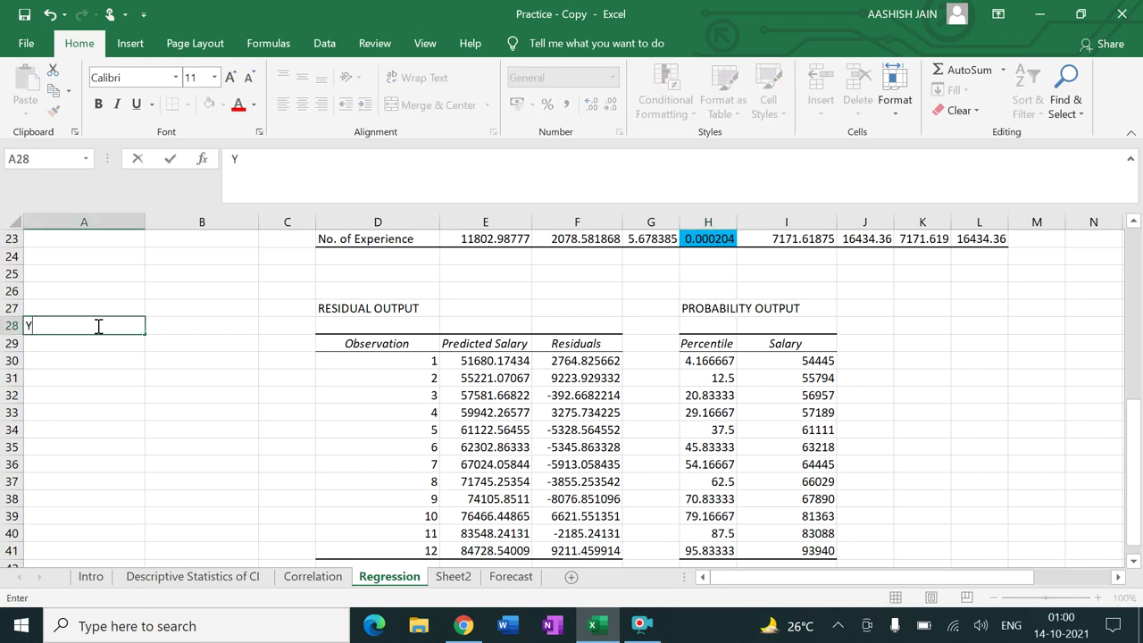
type(" = ")
type("a + B")
key("BackSpace")
type("bX")
key("ctrl+Return")
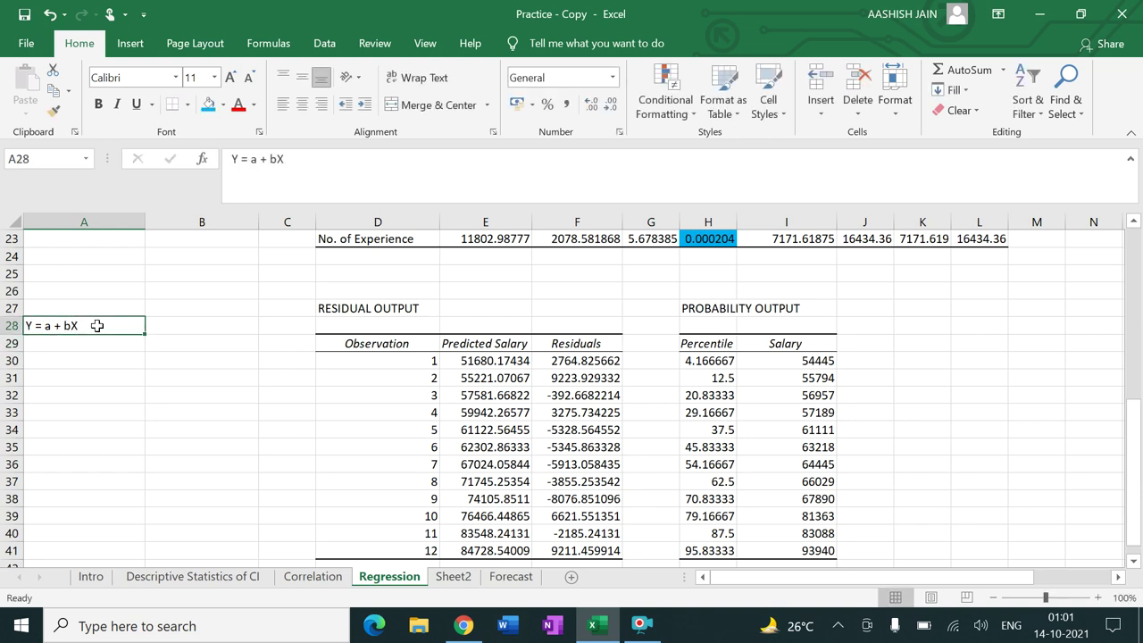
Extend the A28 equation to read 'Y = a + bX + e'
left_click(296, 161)
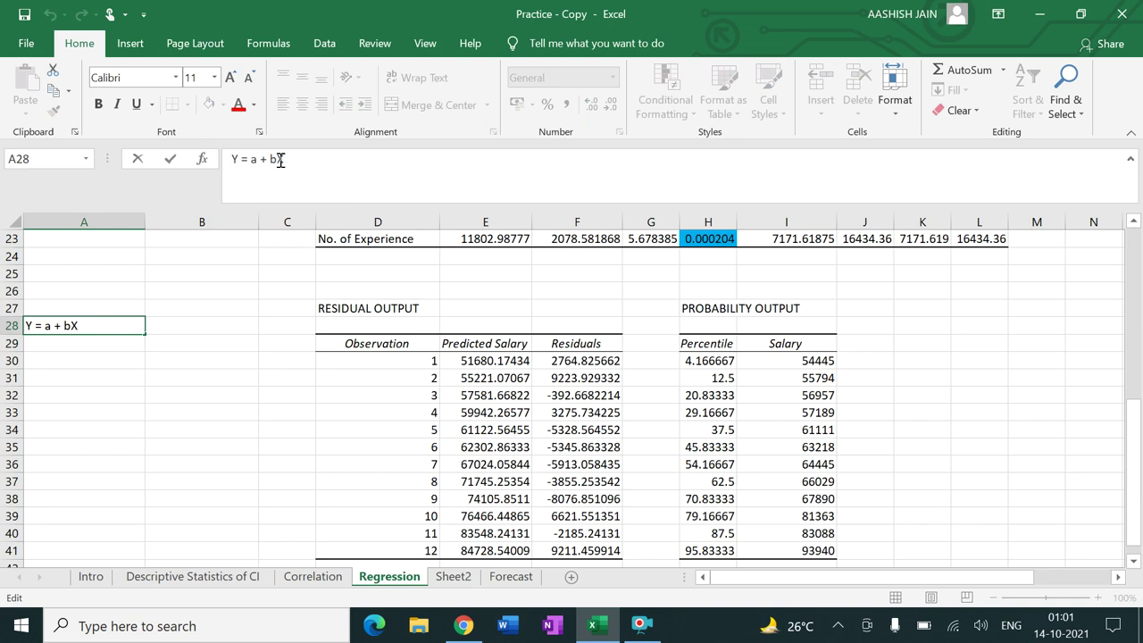
left_click_drag(276, 160, 287, 161)
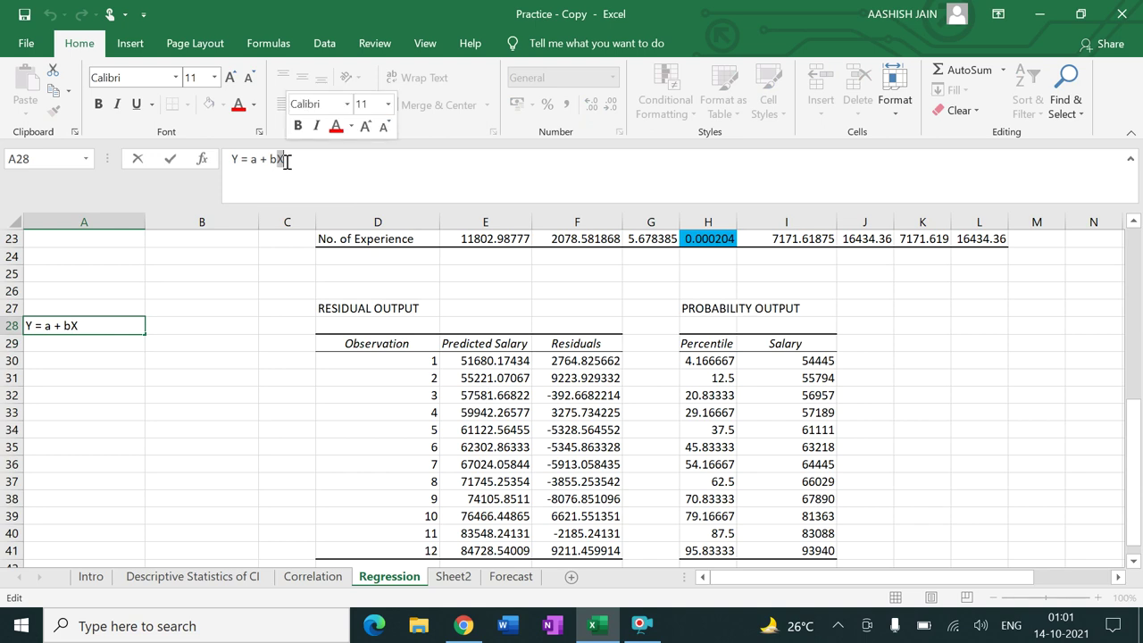
left_click(287, 162)
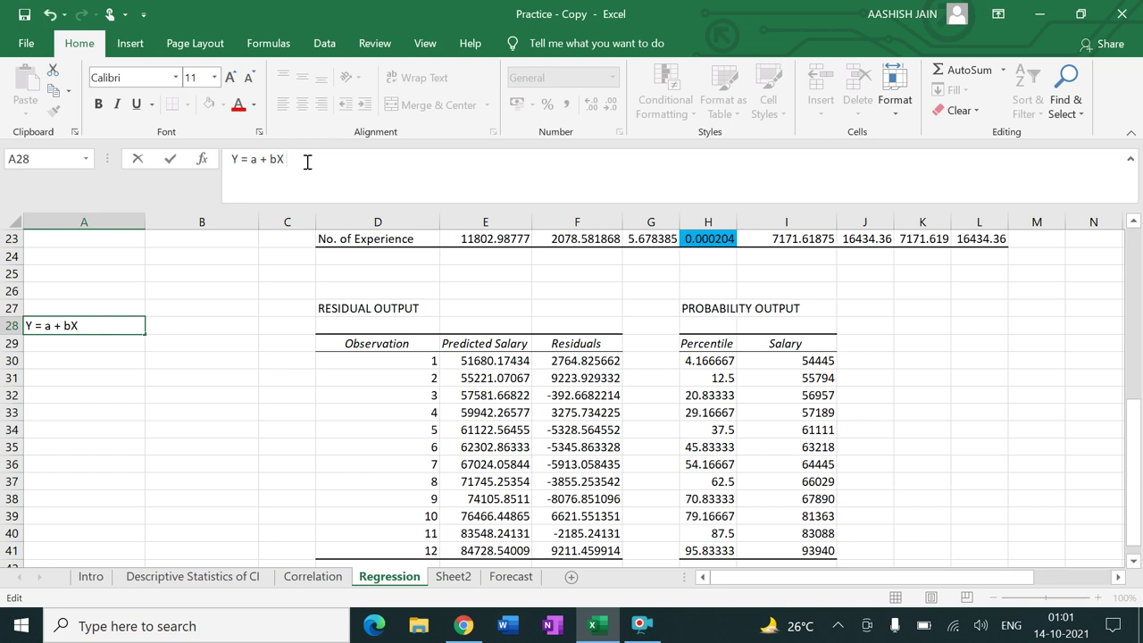
type("+ e")
key("Return")
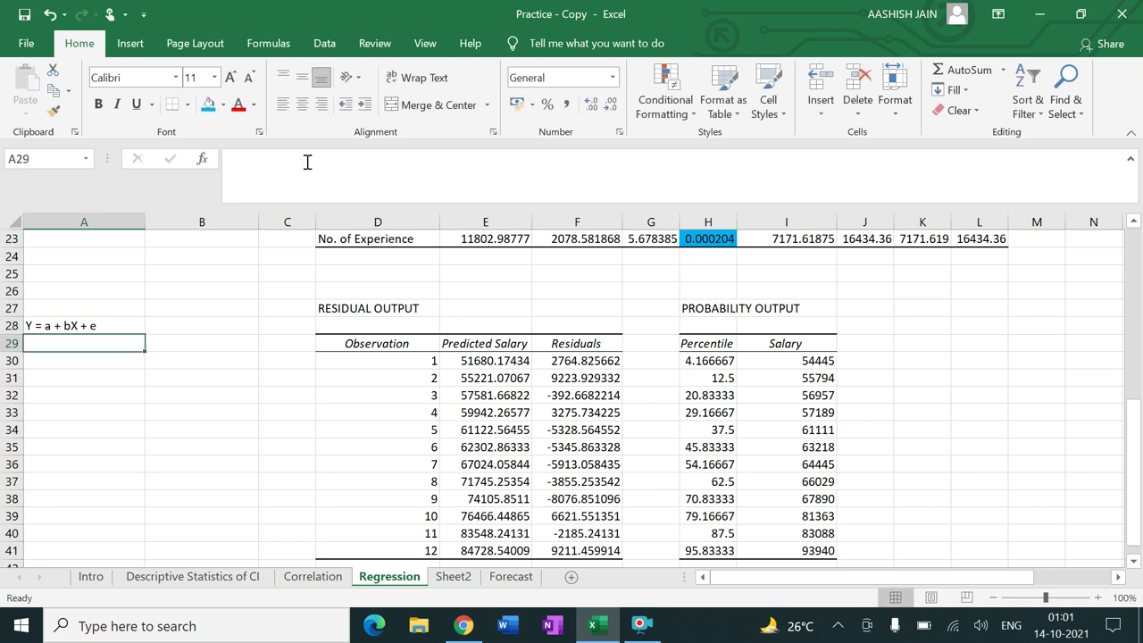
left_click(93, 325)
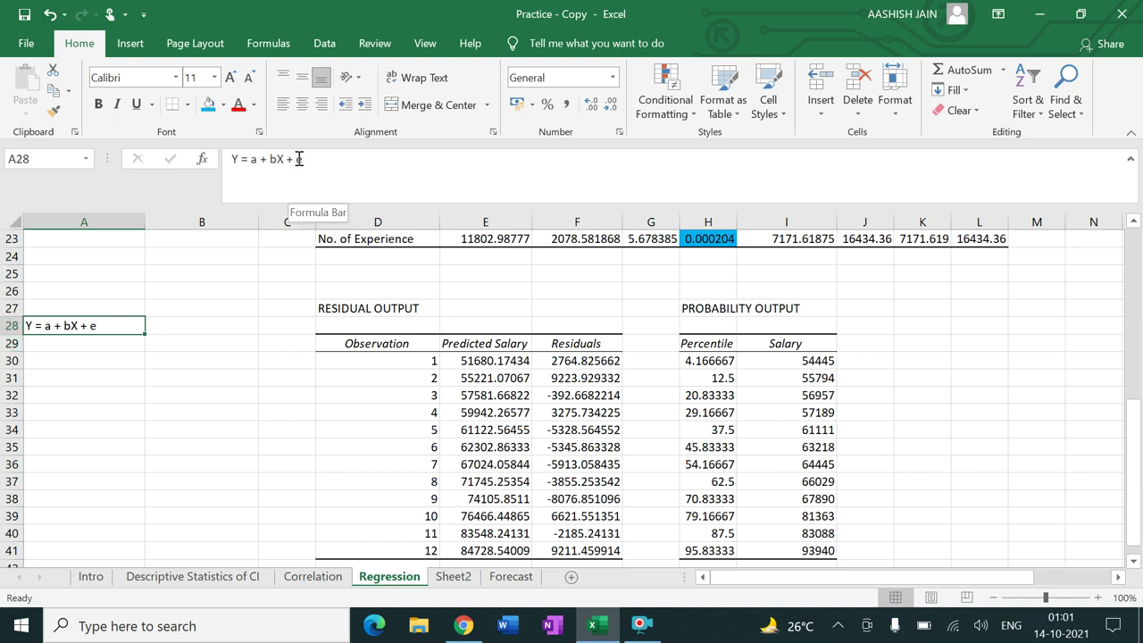
left_click(326, 465)
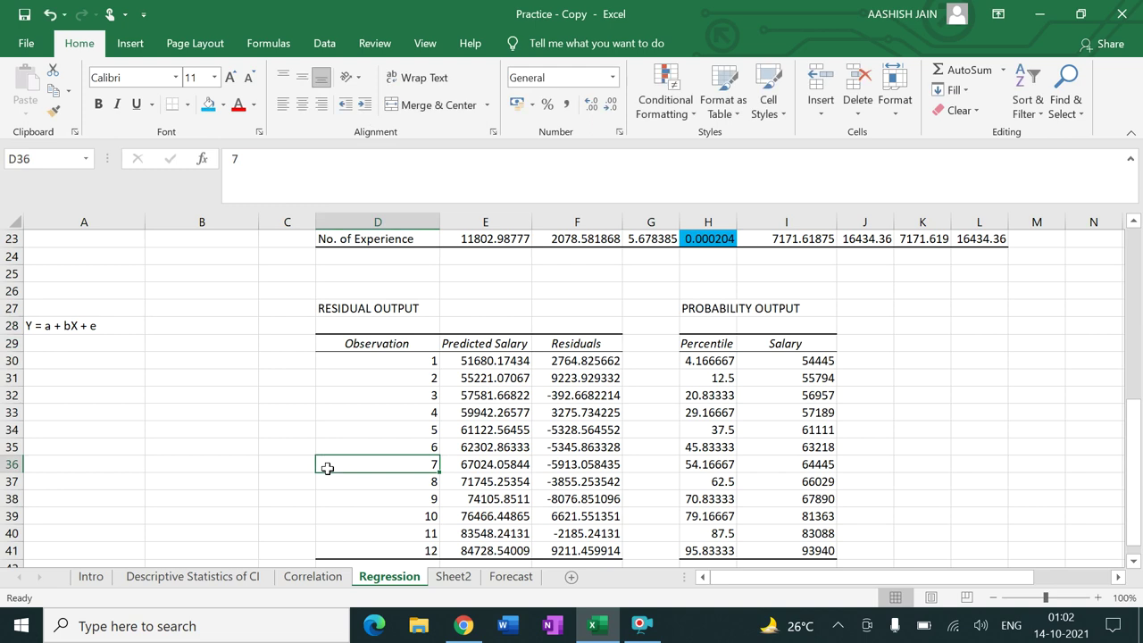
Select the Predicted Salary values E30:E41, then the Salary values B5:B16
left_click_drag(1132, 499, 1127, 295)
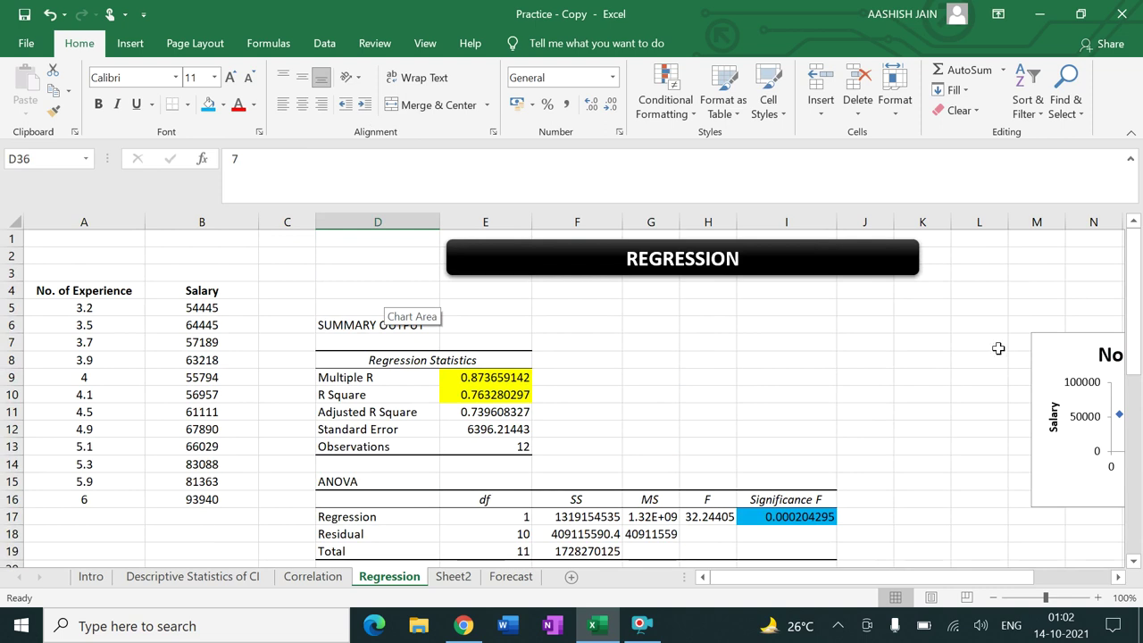
left_click_drag(1133, 331, 1138, 451)
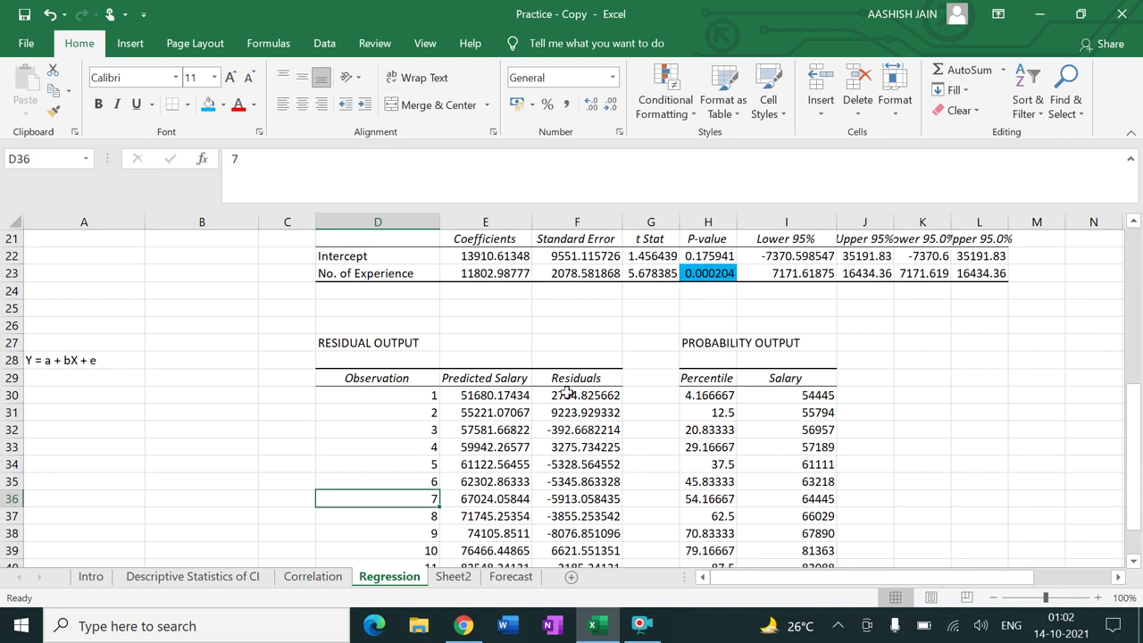
left_click_drag(506, 401, 510, 576)
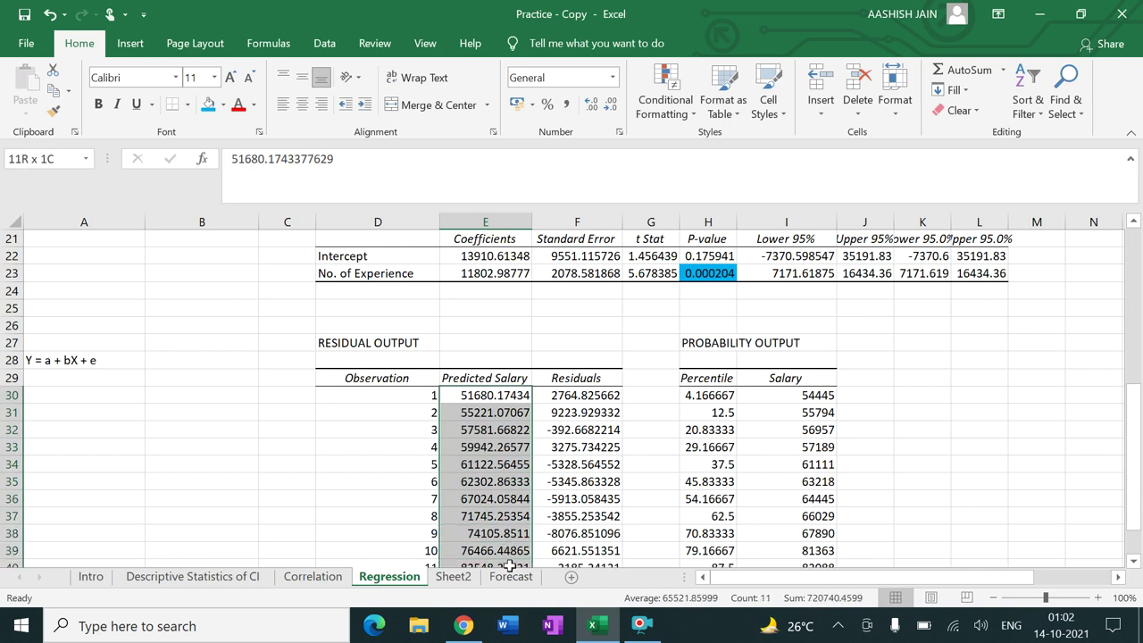
left_click_drag(510, 576, 511, 516)
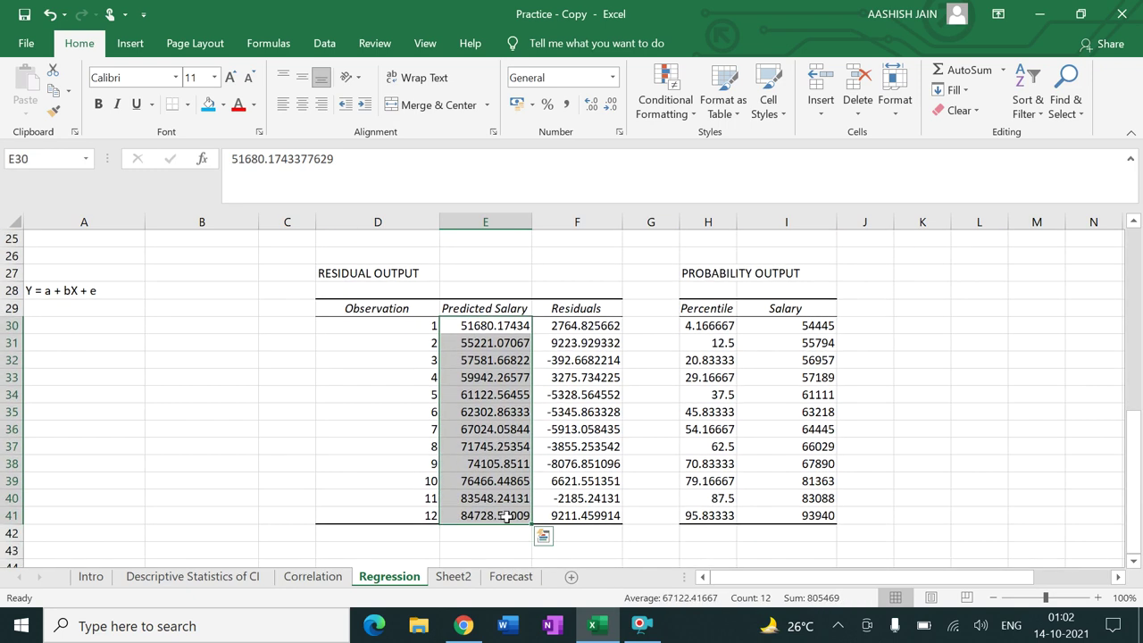
left_click_drag(1133, 442, 1115, 298)
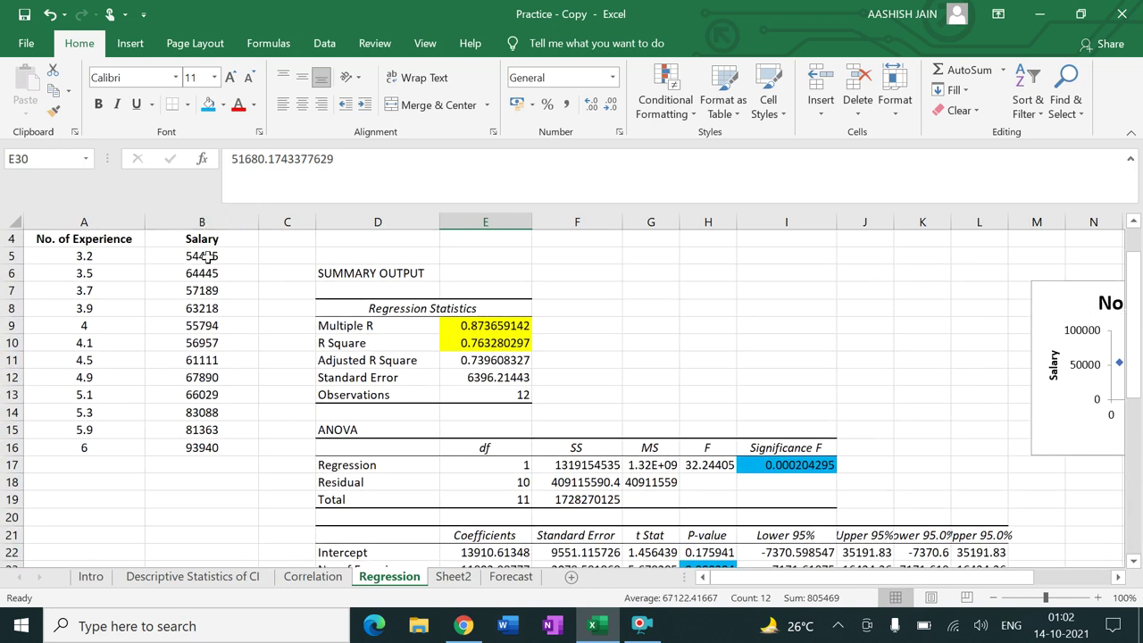
left_click(204, 258)
left_click_drag(212, 280, 222, 455)
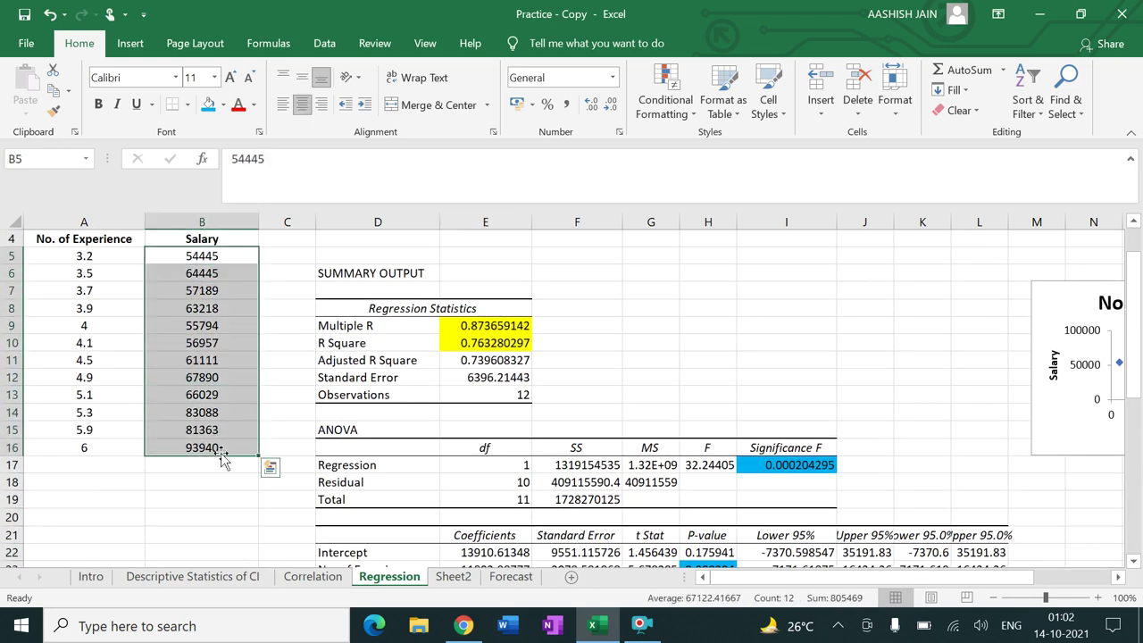
left_click_drag(1136, 402, 1137, 516)
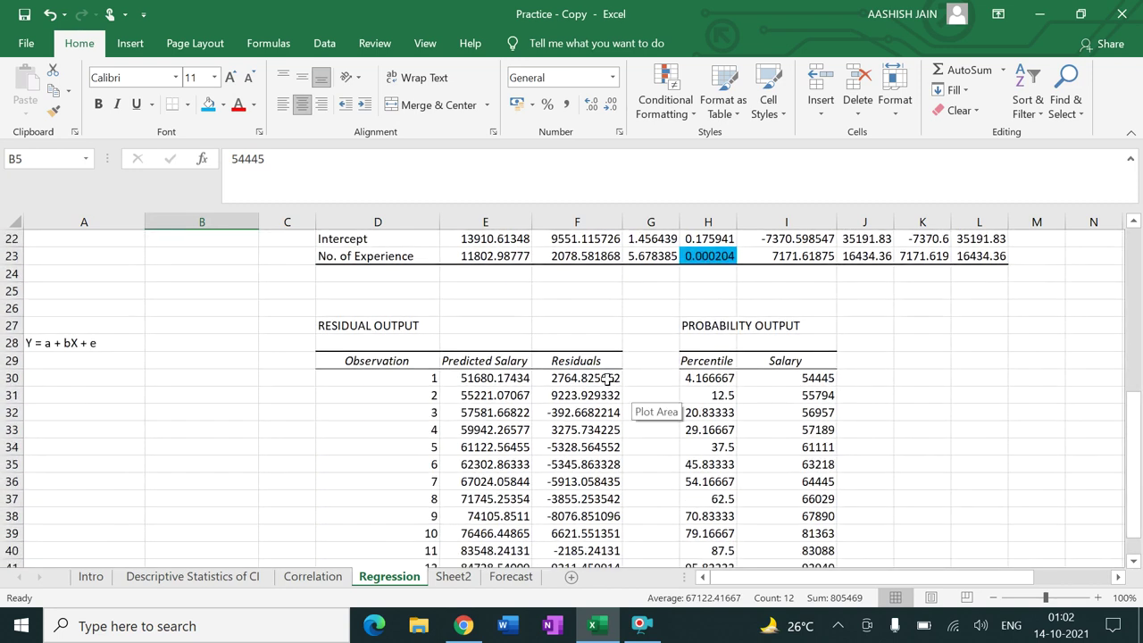
Fill the Residuals values F30:F41 with light orange
left_click_drag(608, 378, 603, 533)
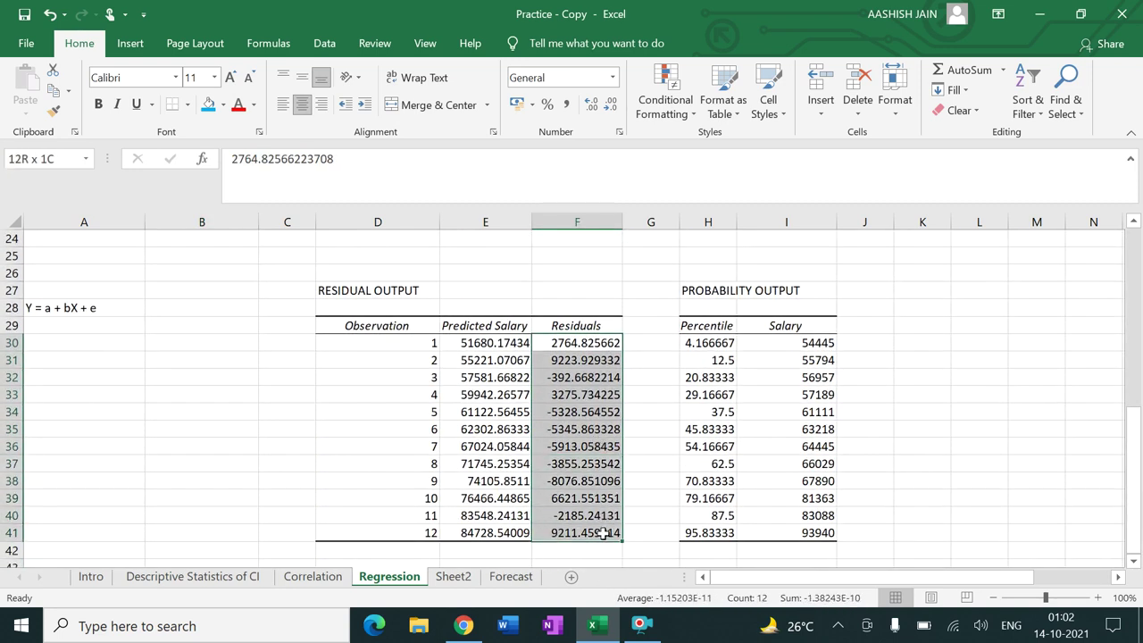
left_click(223, 105)
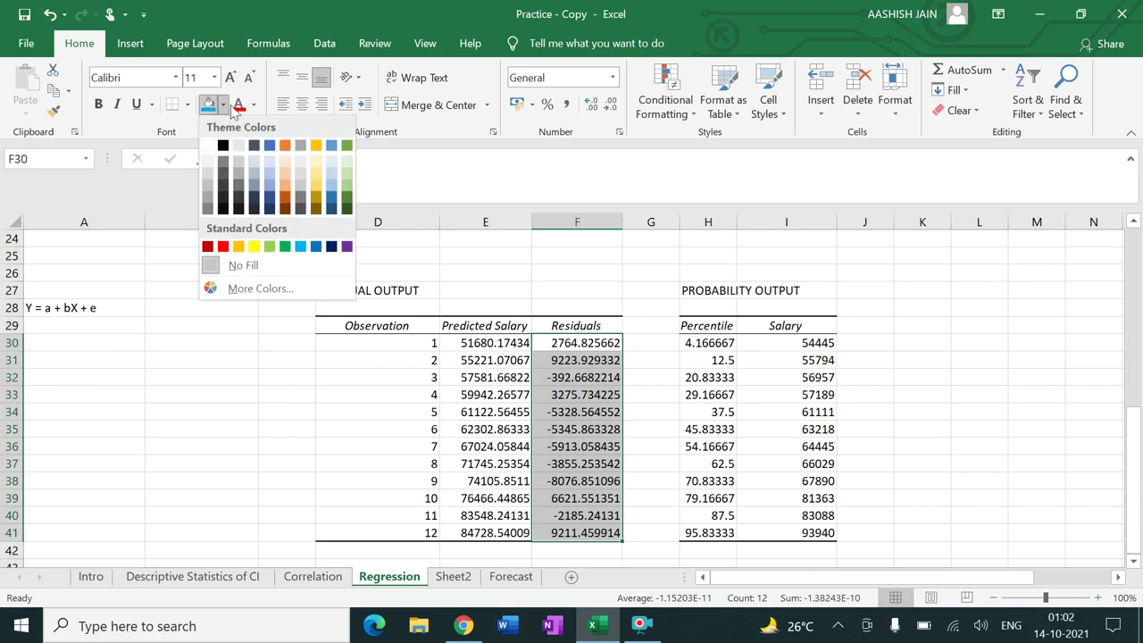
left_click(284, 183)
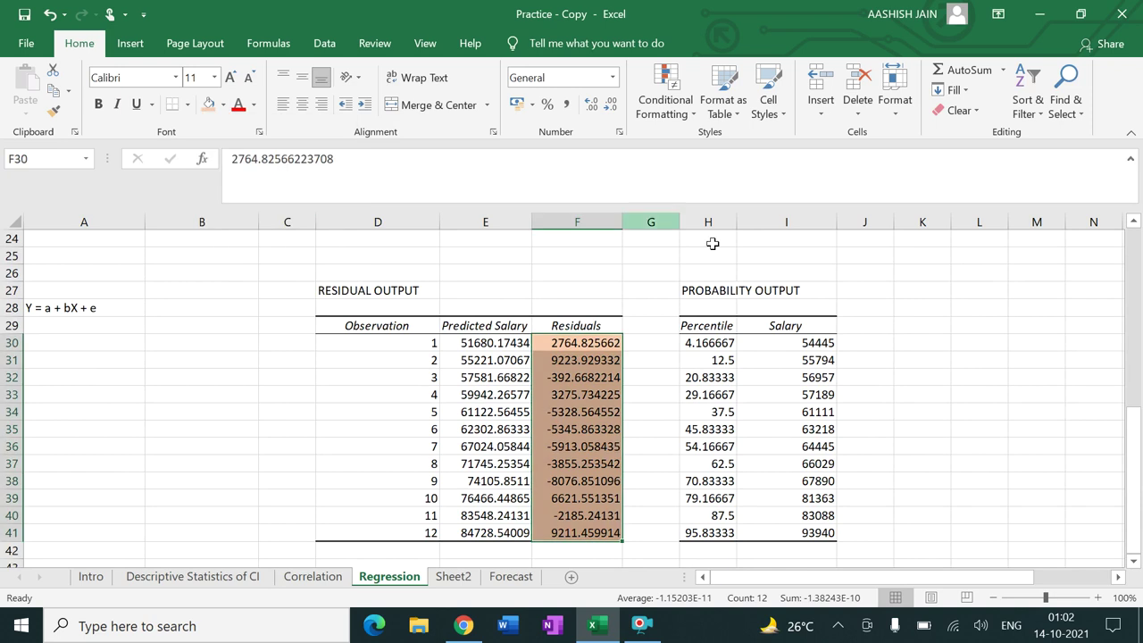
left_click(923, 357)
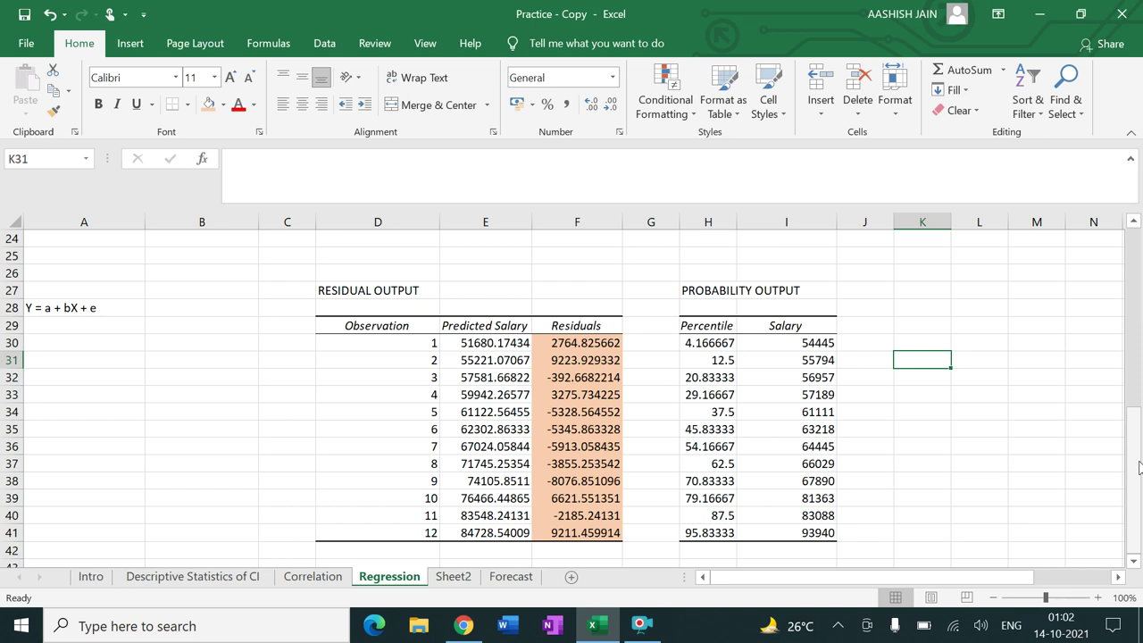
left_click_drag(1139, 467, 1136, 338)
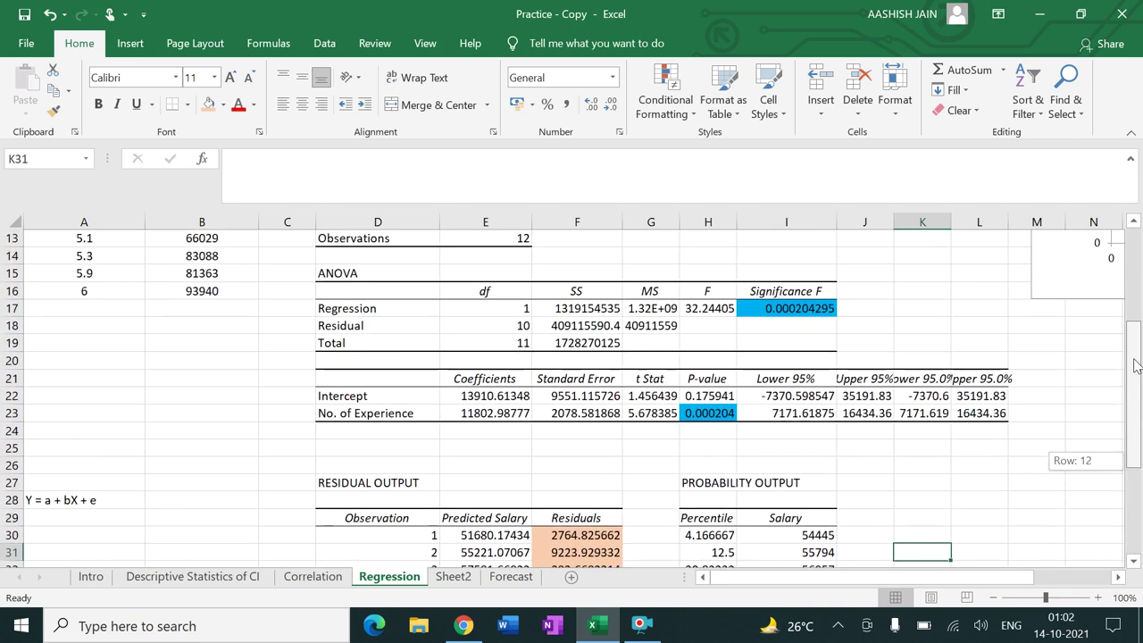
Apply the seventh chart style, light with circle markers, to the Normal Probability Plot
left_click_drag(1136, 338, 1136, 297)
left_click_drag(755, 579, 844, 582)
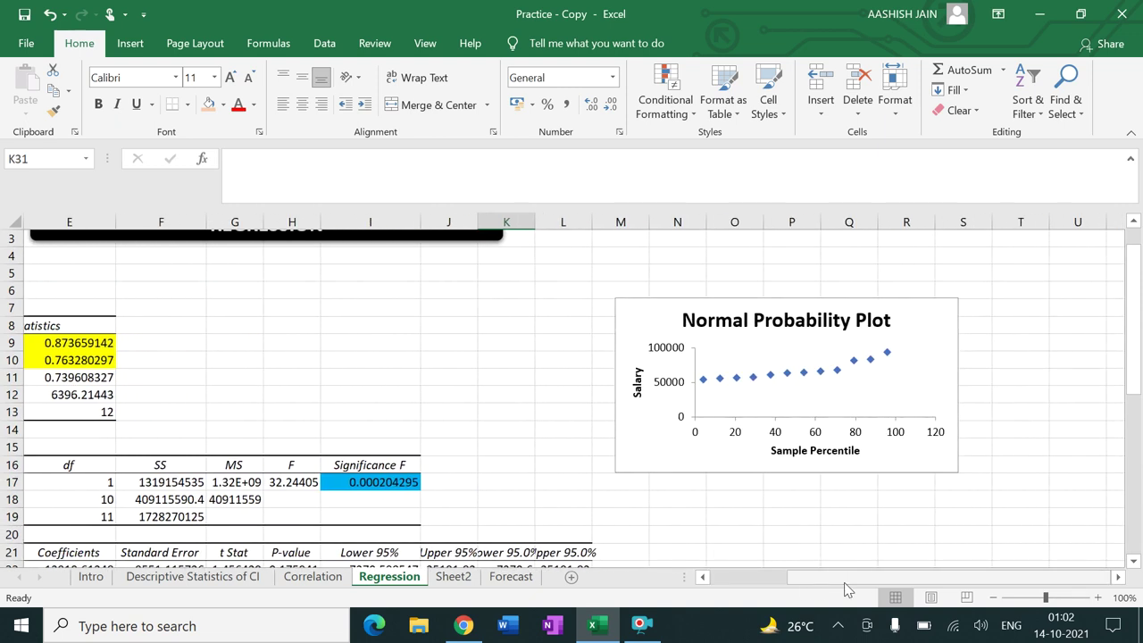
left_click(936, 335)
double_click(935, 335)
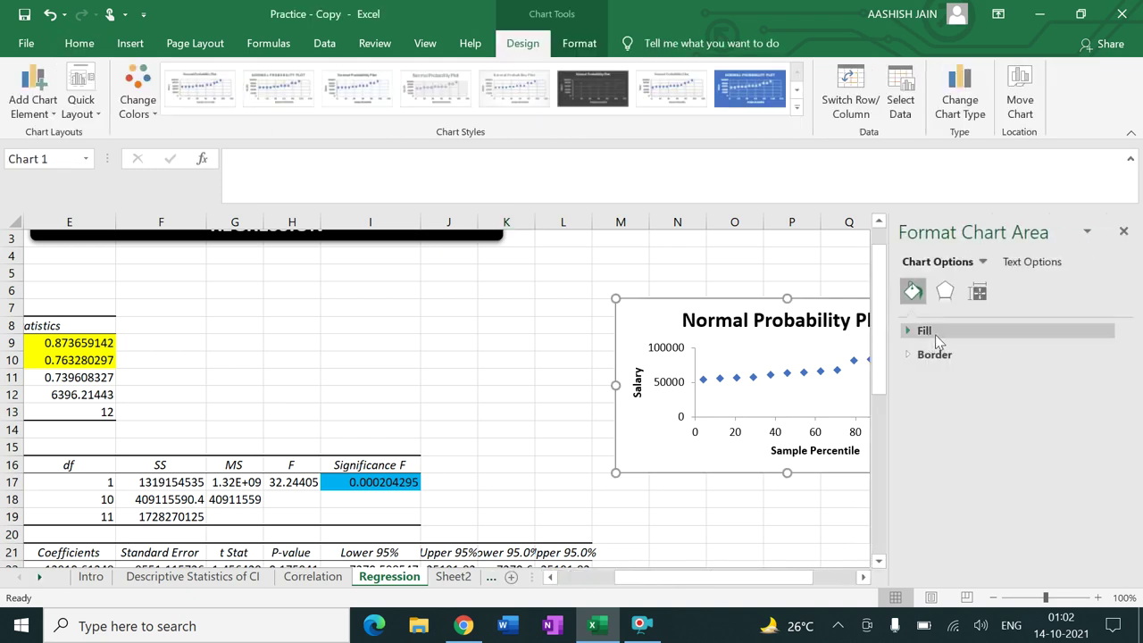
left_click(685, 94)
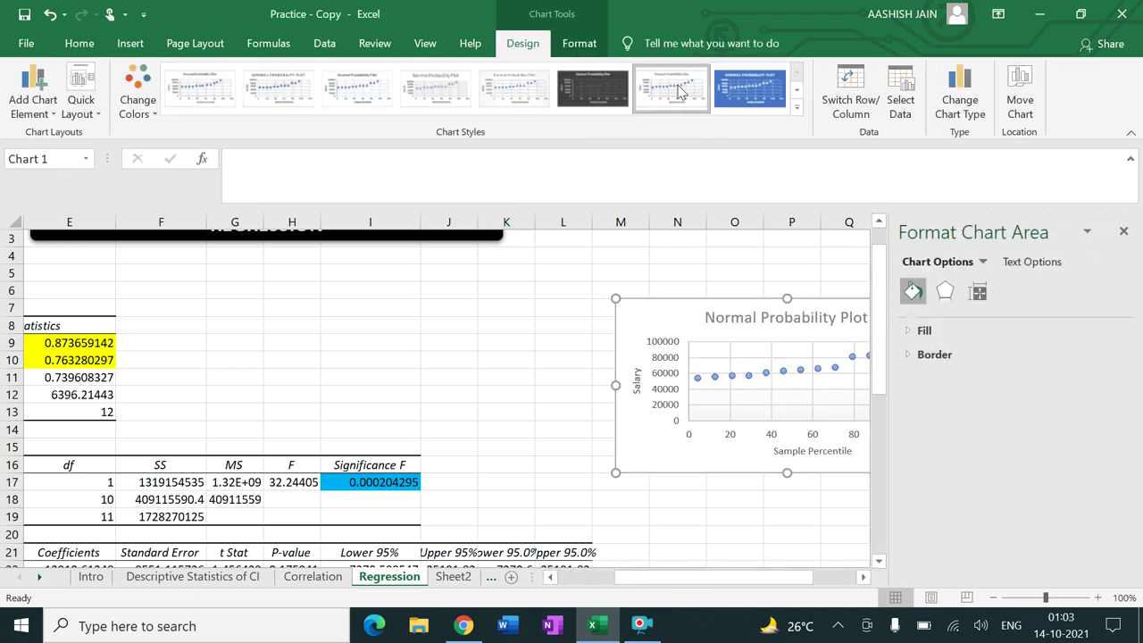
Close the chart formatting pane and deselect the chart
left_click(572, 289)
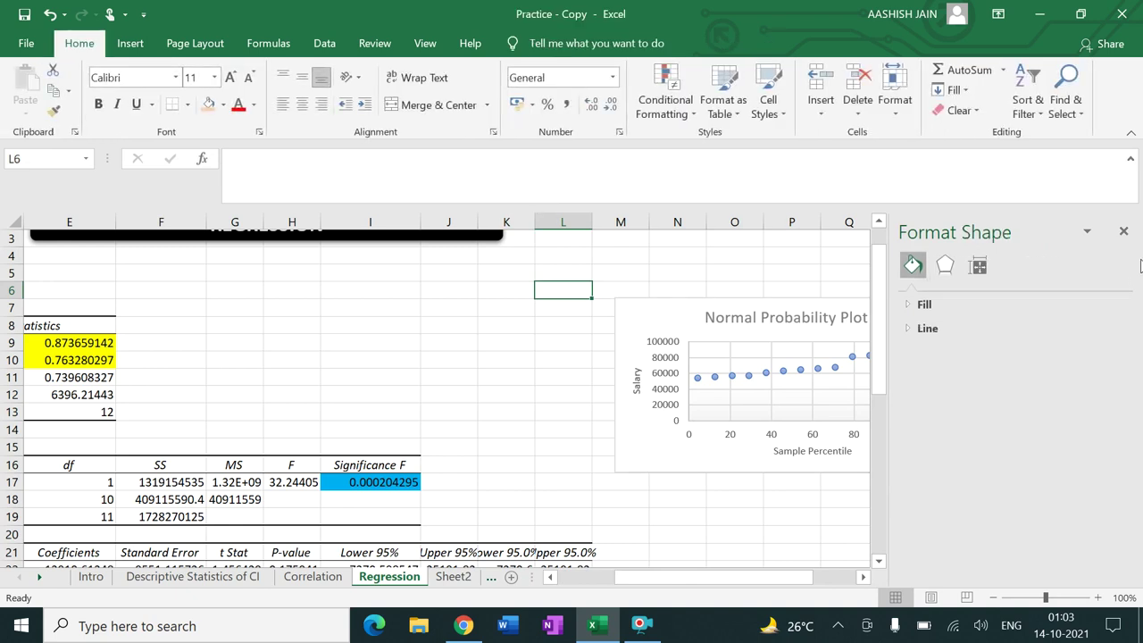
left_click(1124, 233)
left_click(929, 483)
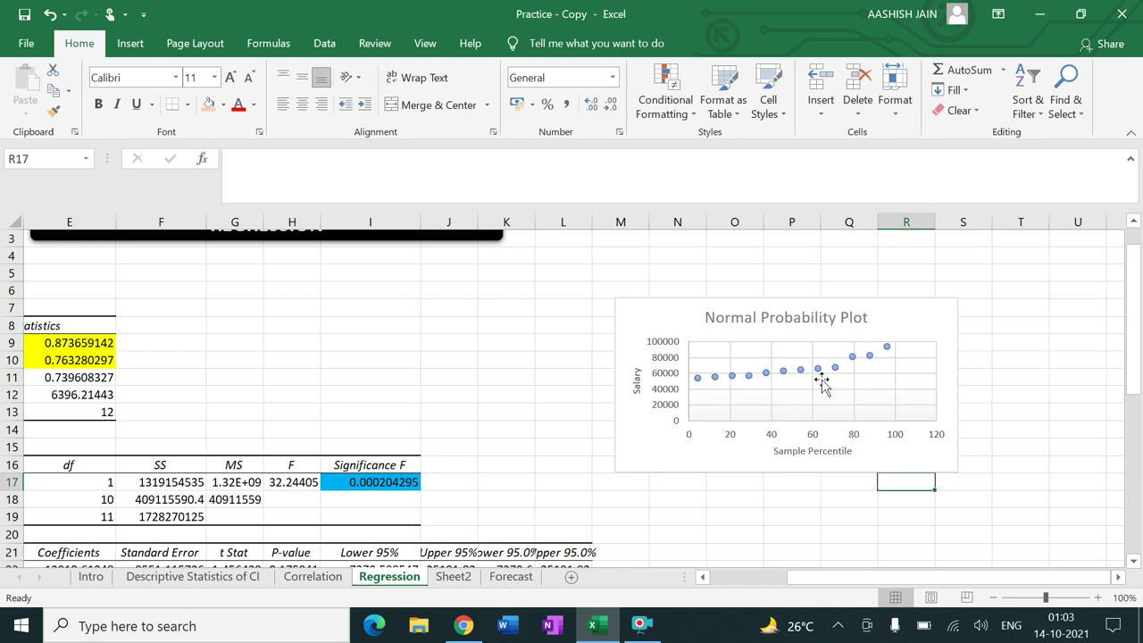
mouse_move(866, 365)
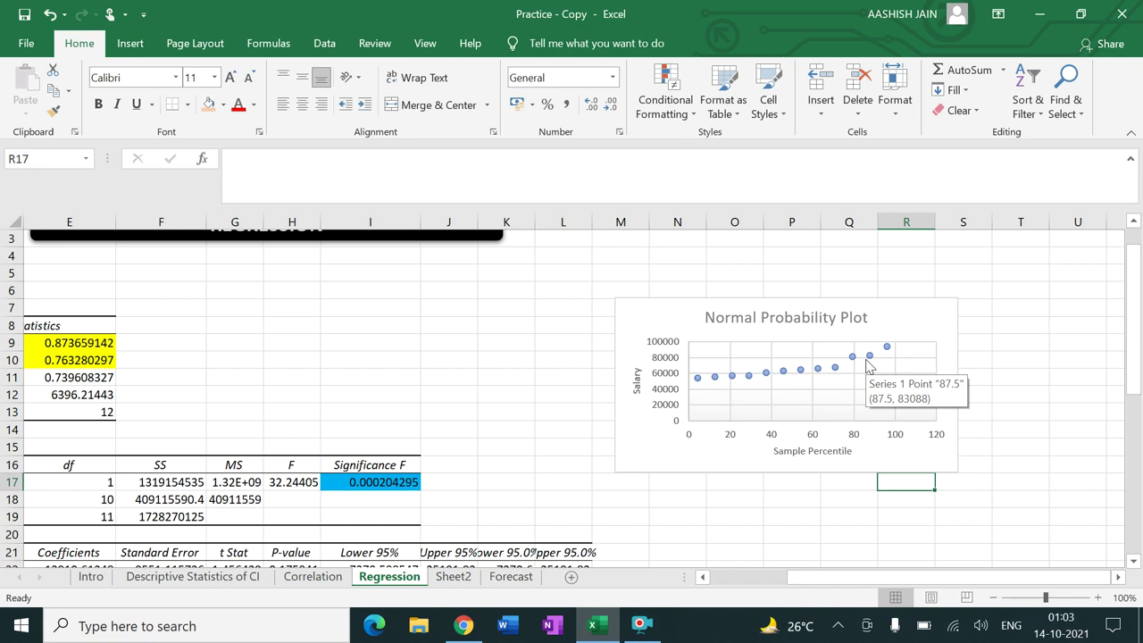
left_click_drag(845, 577, 636, 581)
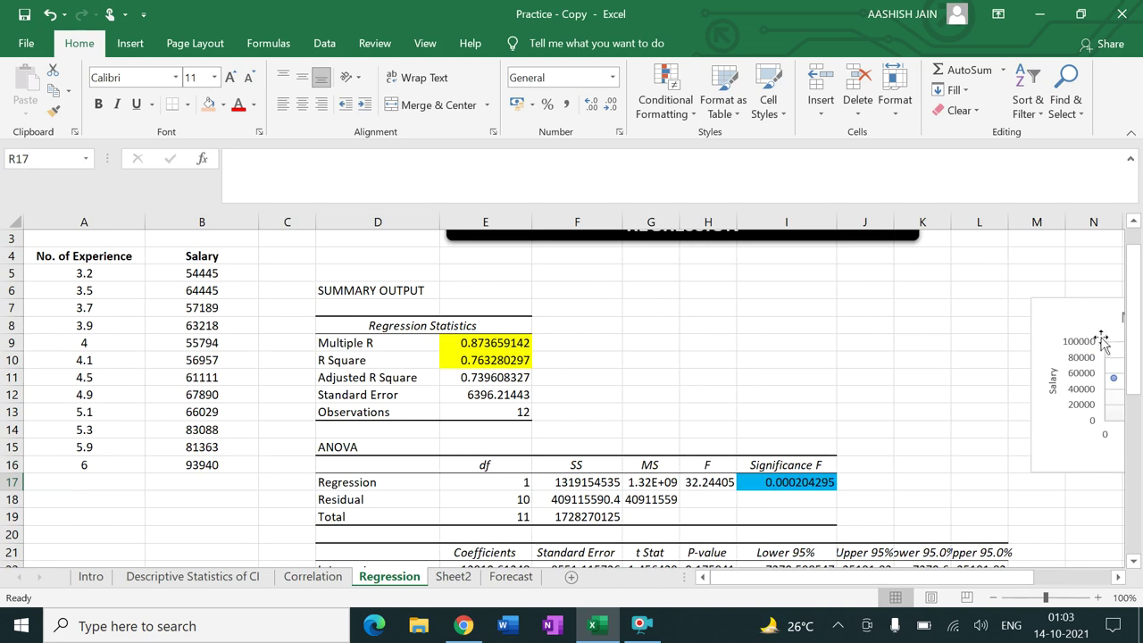
left_click_drag(1133, 344, 1134, 438)
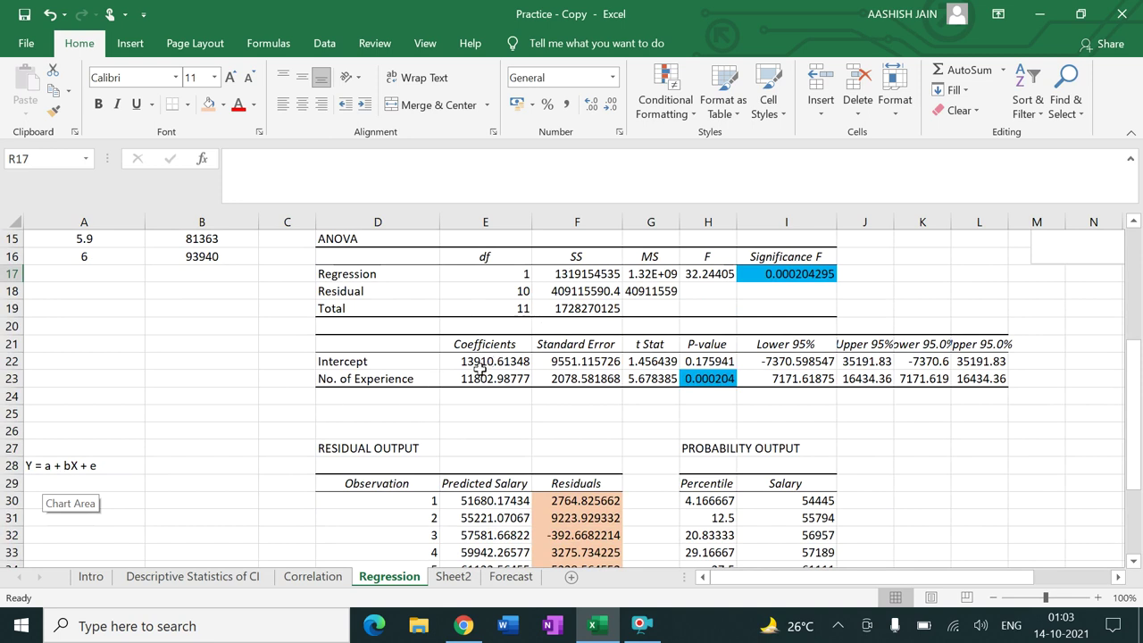
Enter the fitted equation 'Y = 13911 + 11803X' in cell A29
left_click(58, 482)
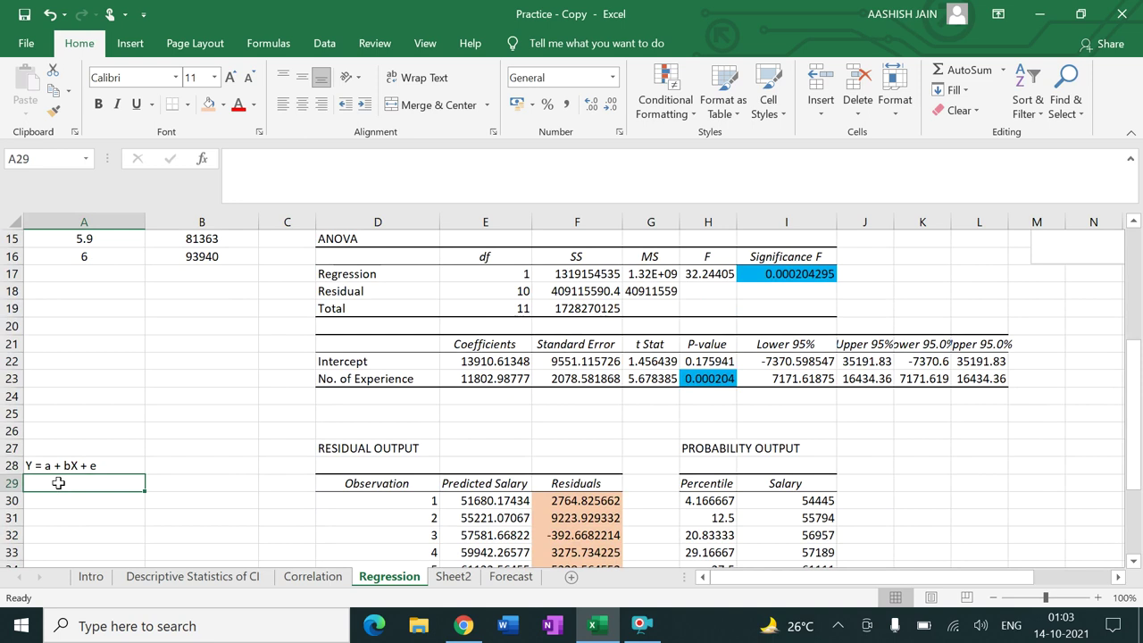
type("Y = ")
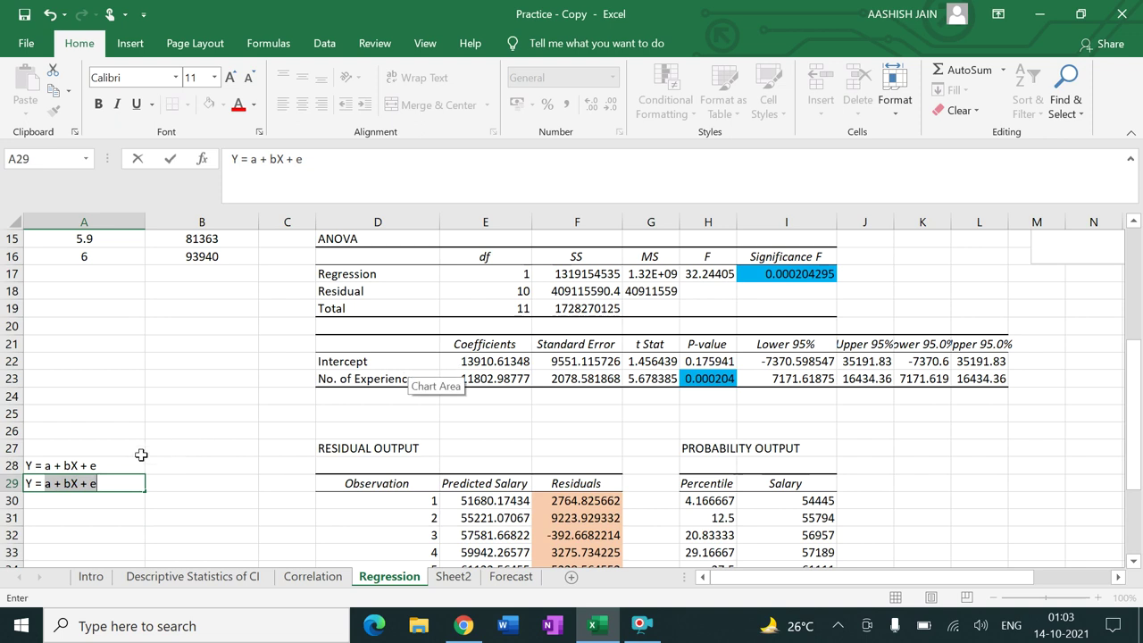
type("1")
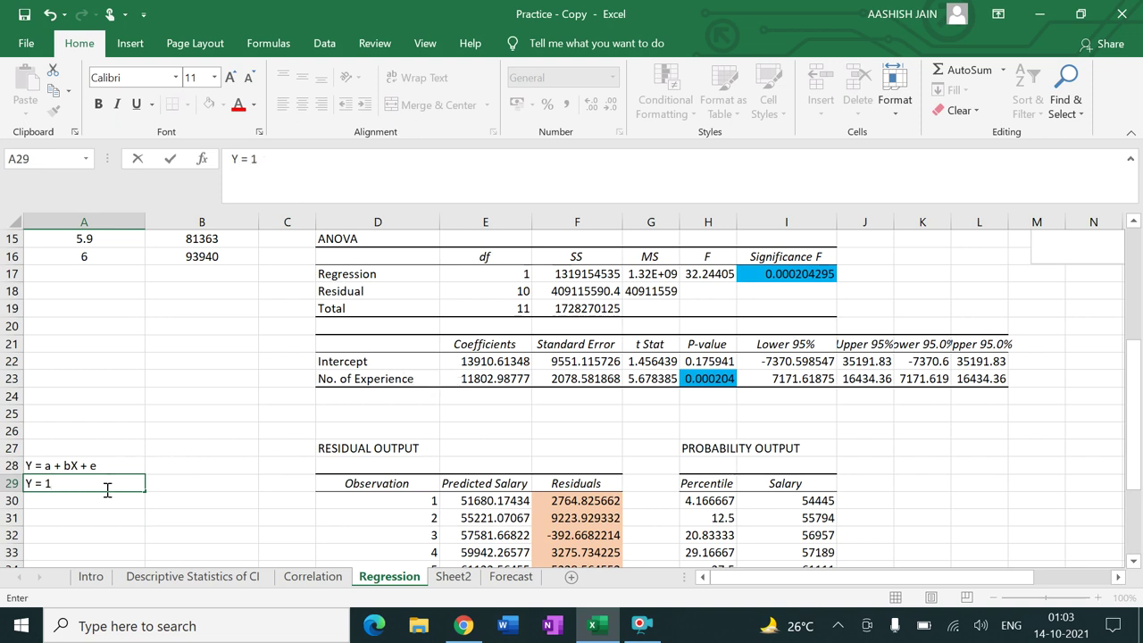
type("3")
type("91")
type("1")
type(" +")
left_click(108, 490)
type("11")
type("803")
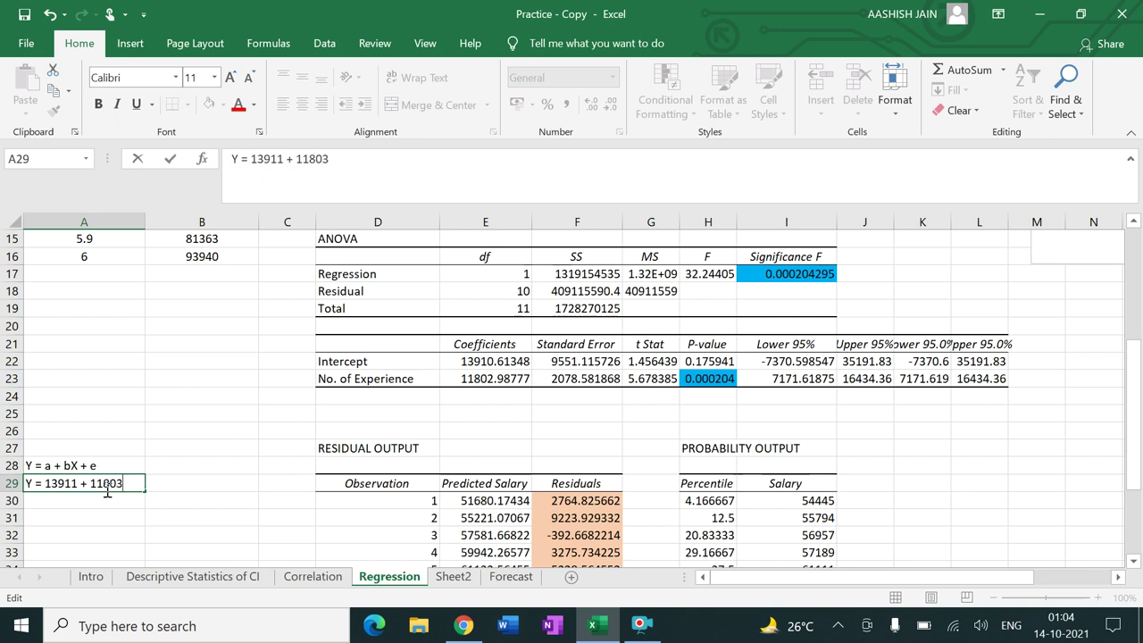
type("X")
key("Return")
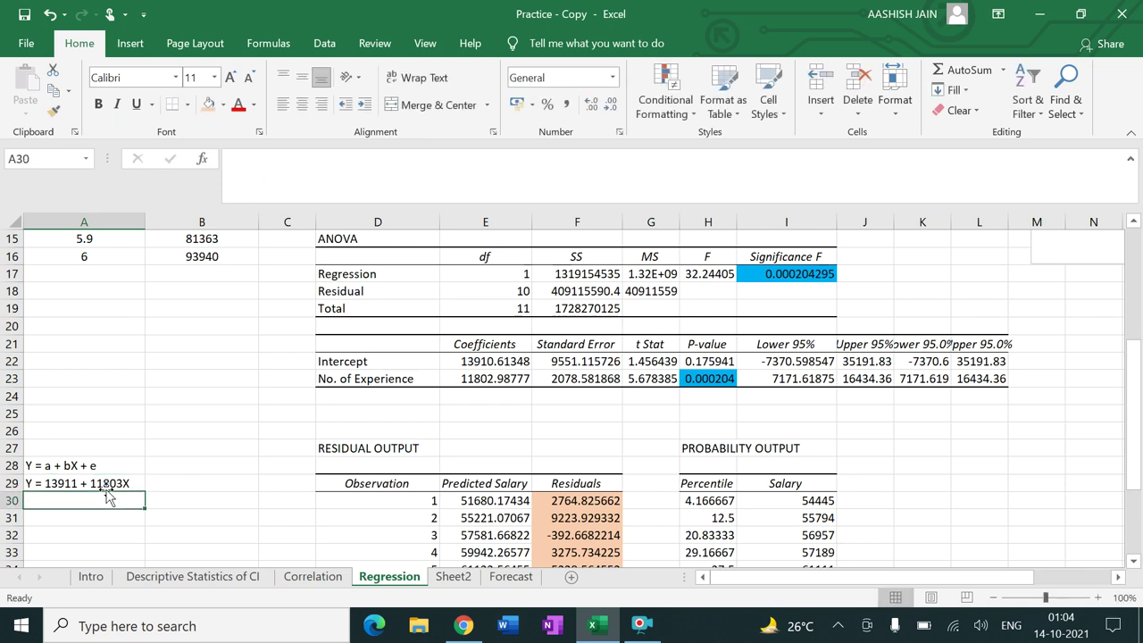
left_click(37, 484)
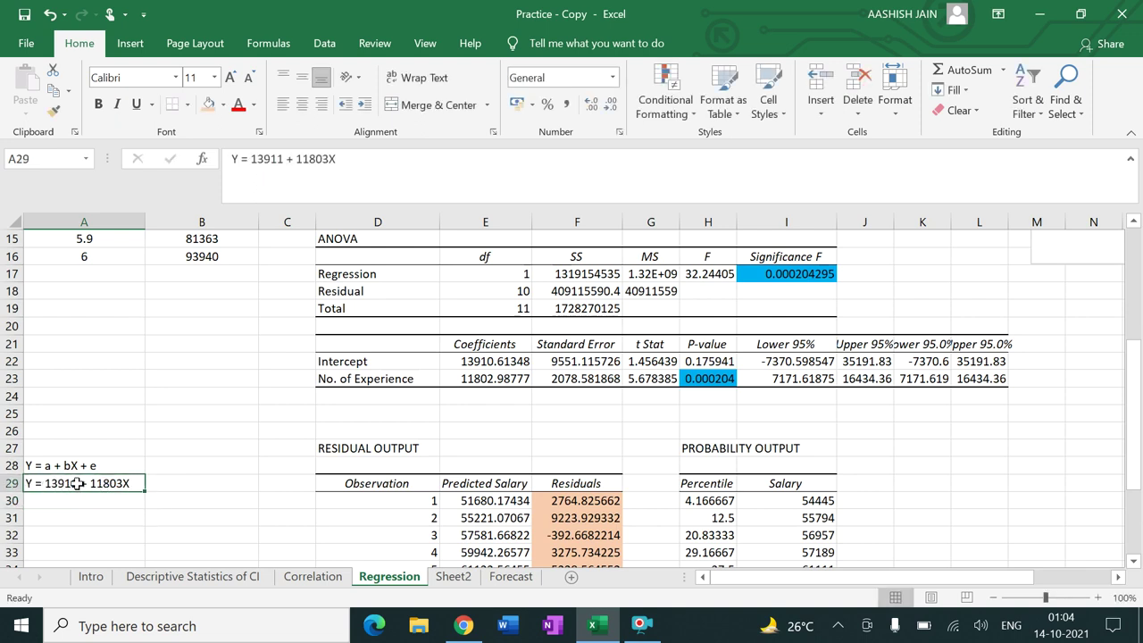
left_click(224, 105)
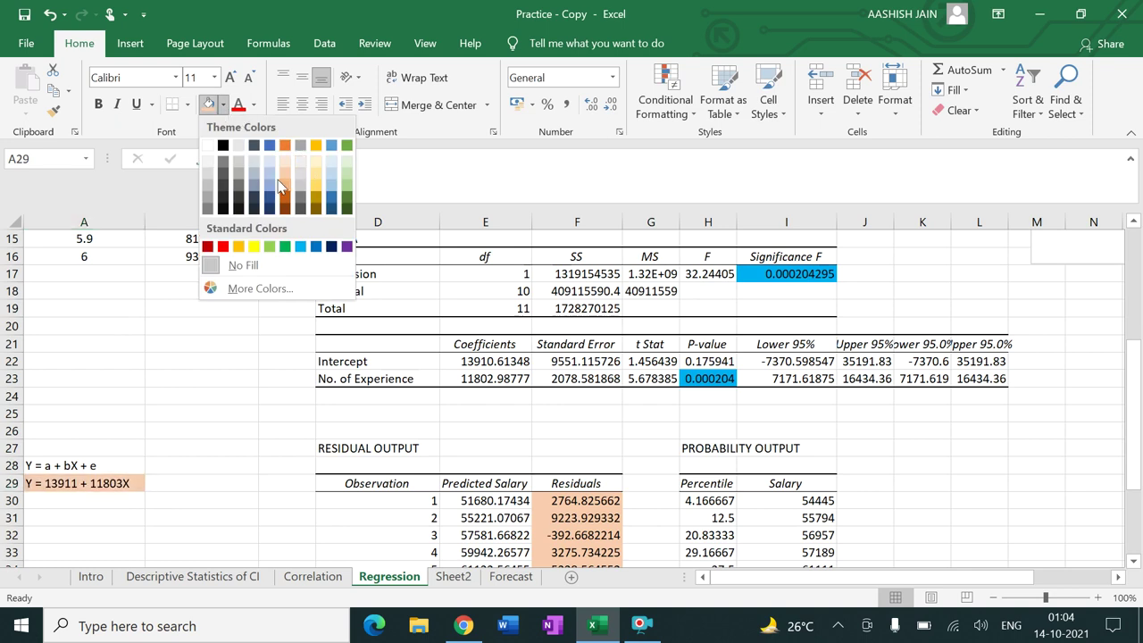
Make the A29 equation bold at font size 16 and widen column A to fit it
key("Escape")
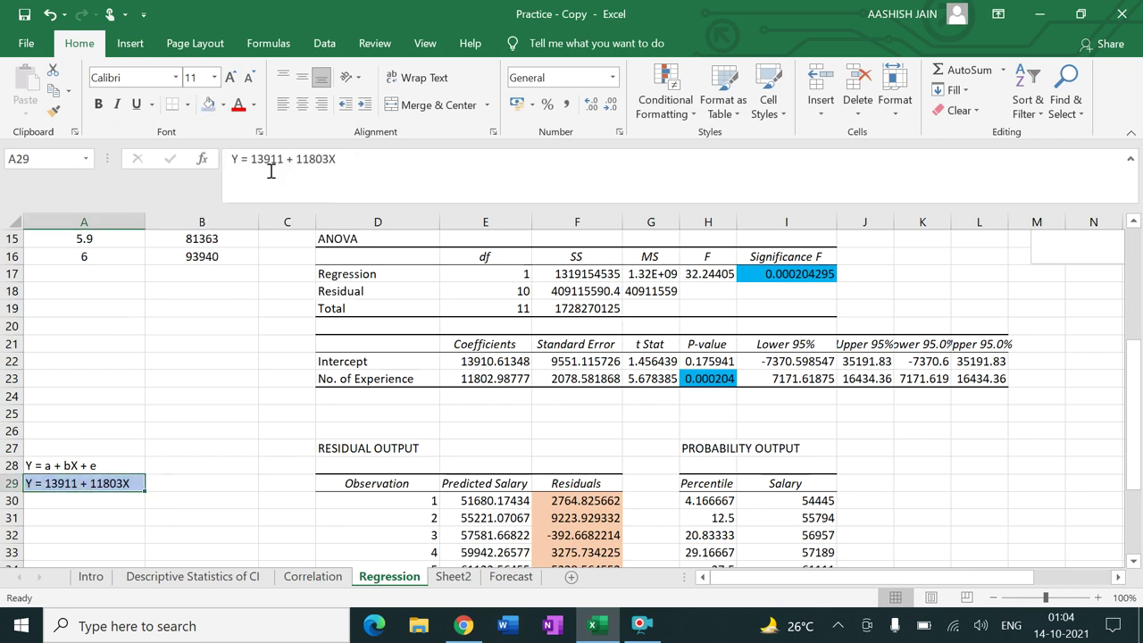
left_click(100, 105)
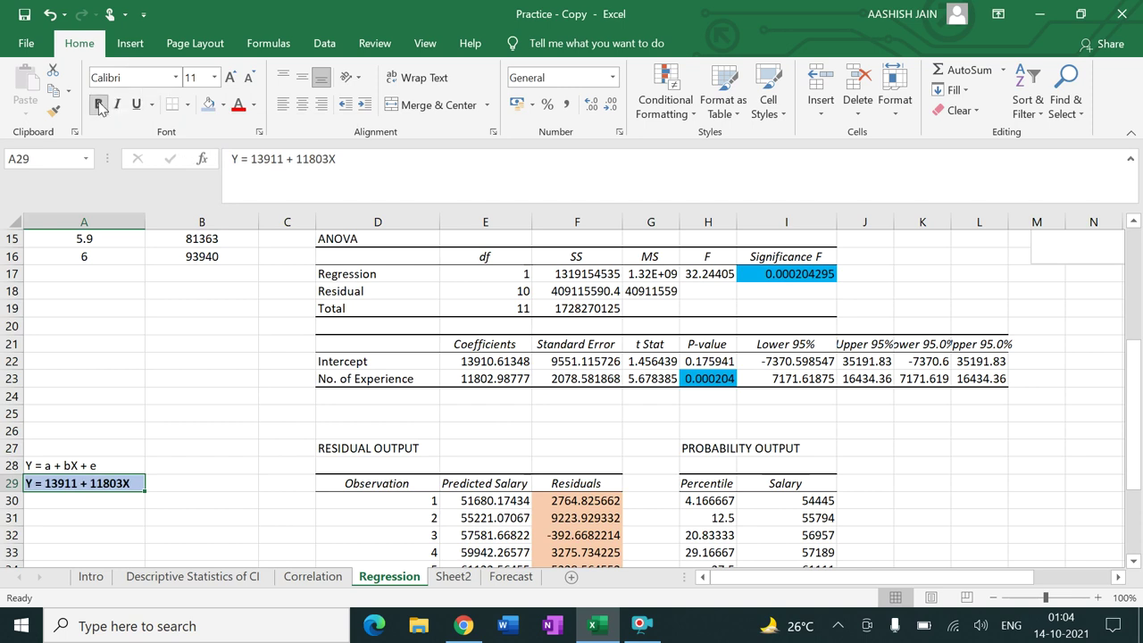
left_click(215, 80)
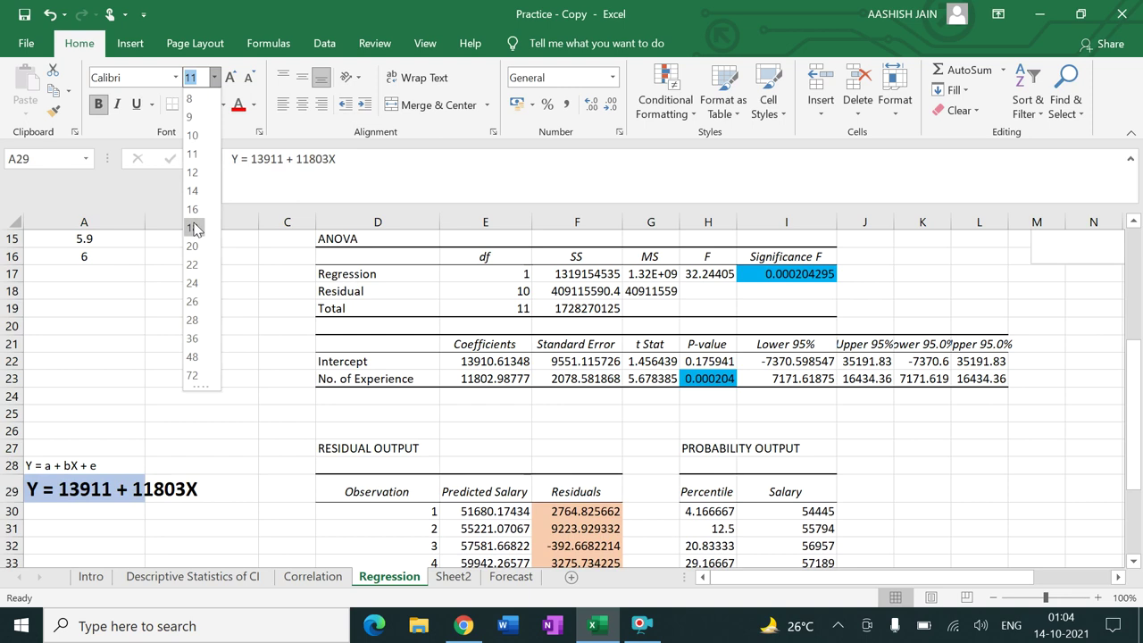
left_click(193, 209)
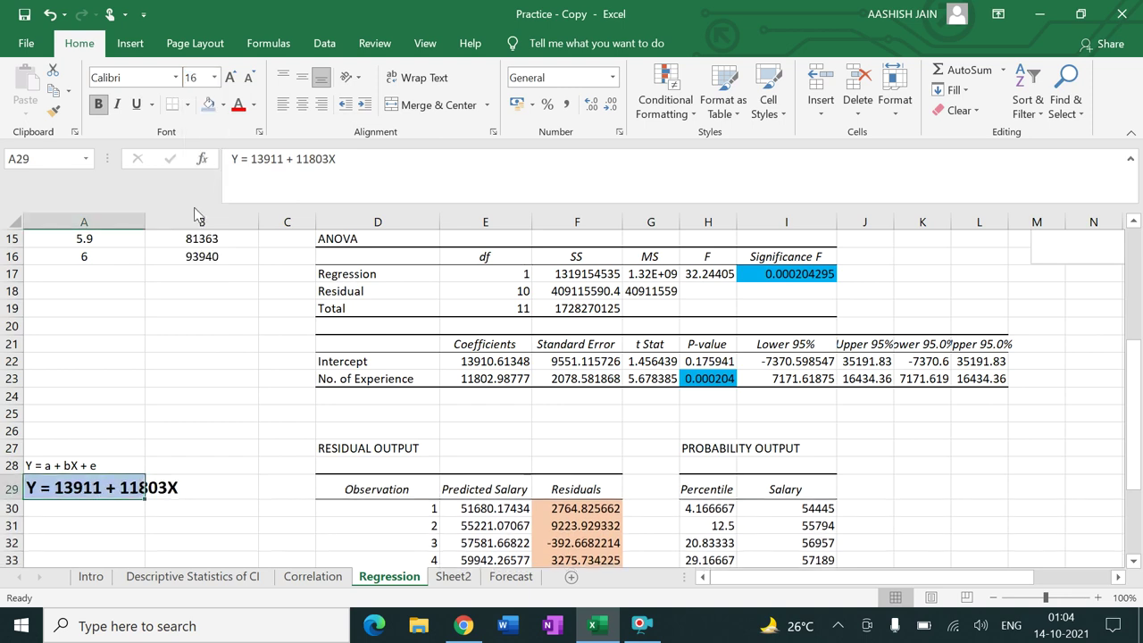
left_click(202, 427)
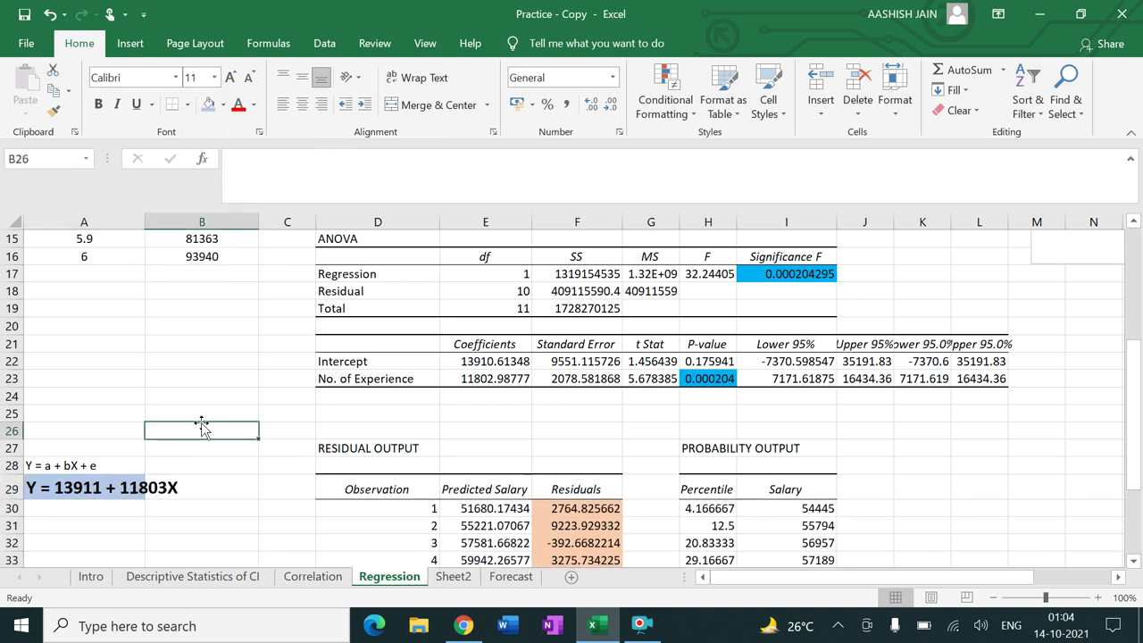
left_click(121, 487)
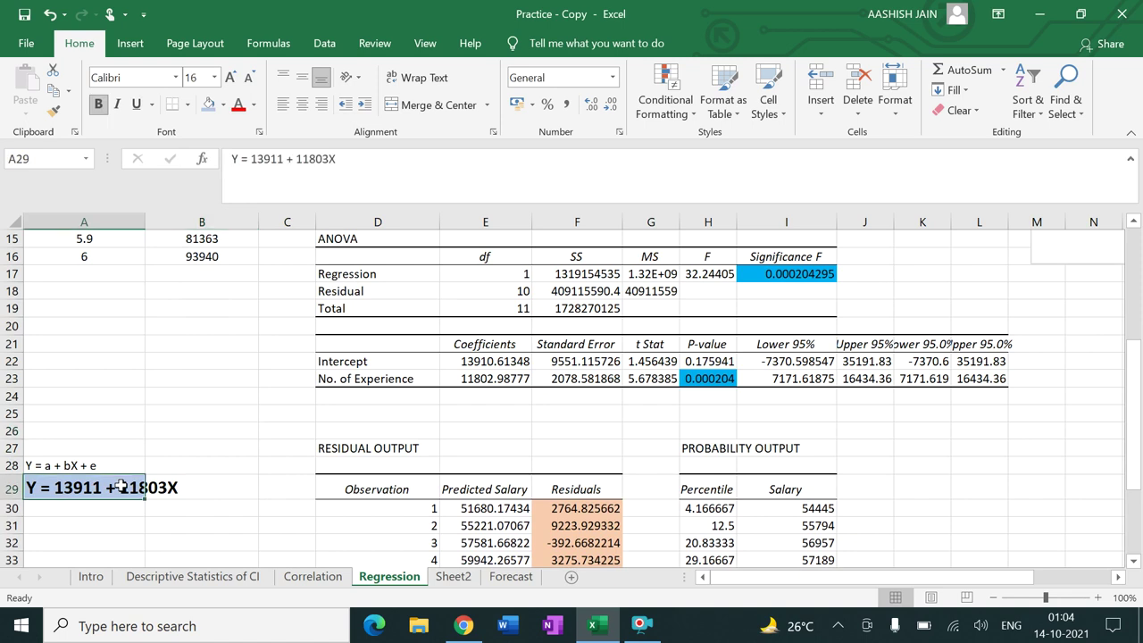
left_click_drag(145, 221, 177, 223)
left_click(222, 436)
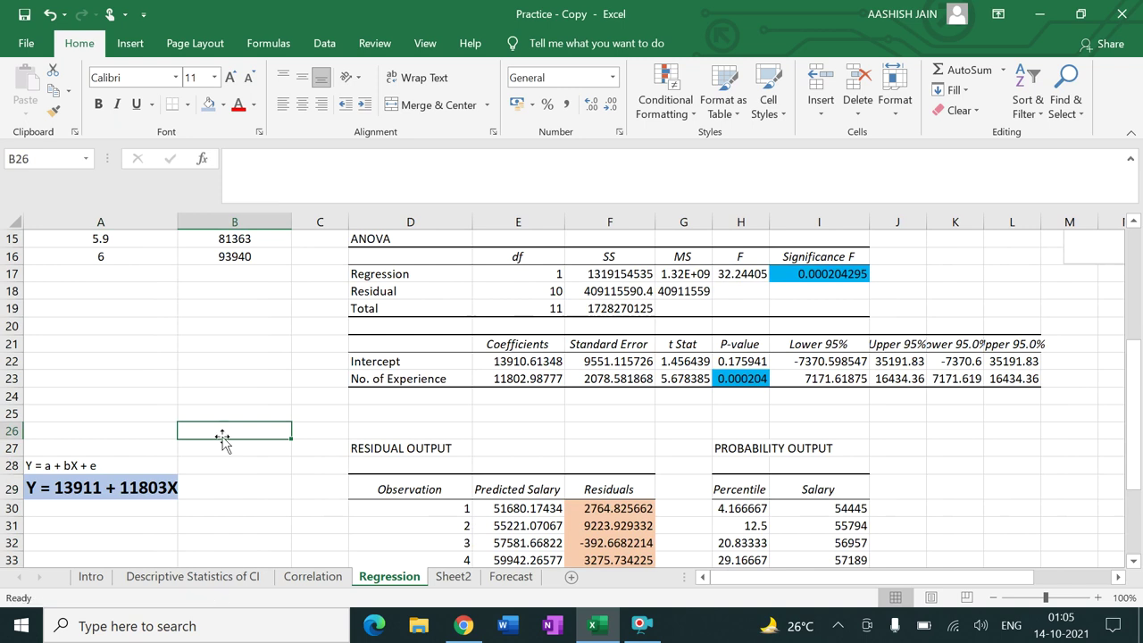
Fill the coefficients 13910.61348 and 11802.98777 in E22:E23 with light blue
left_click(507, 361)
left_click_drag(507, 361, 513, 379)
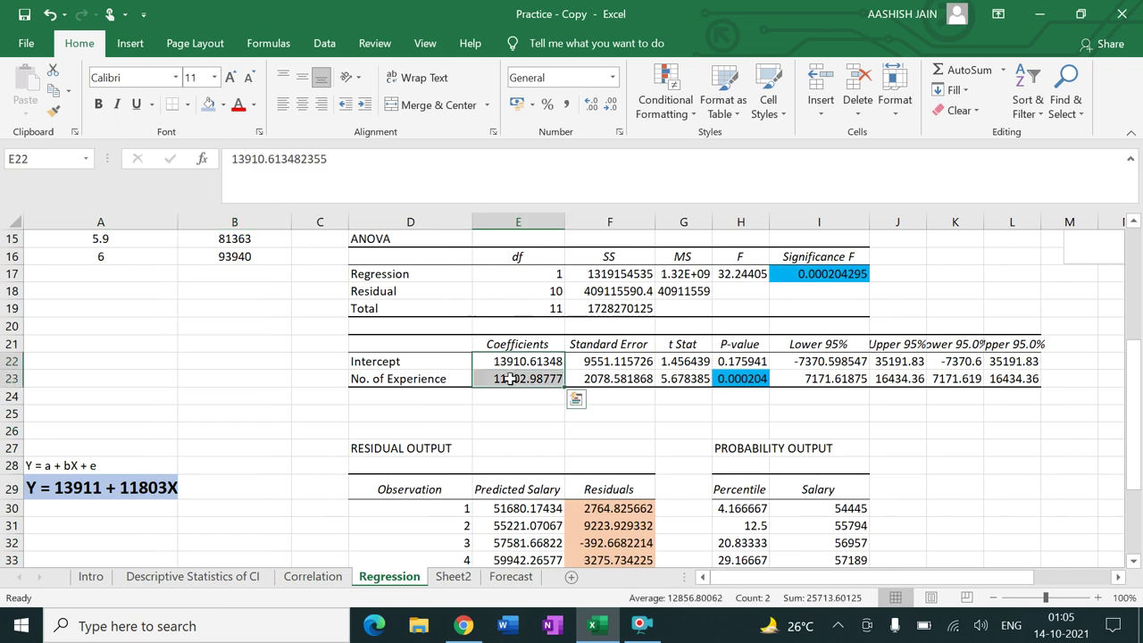
left_click(209, 106)
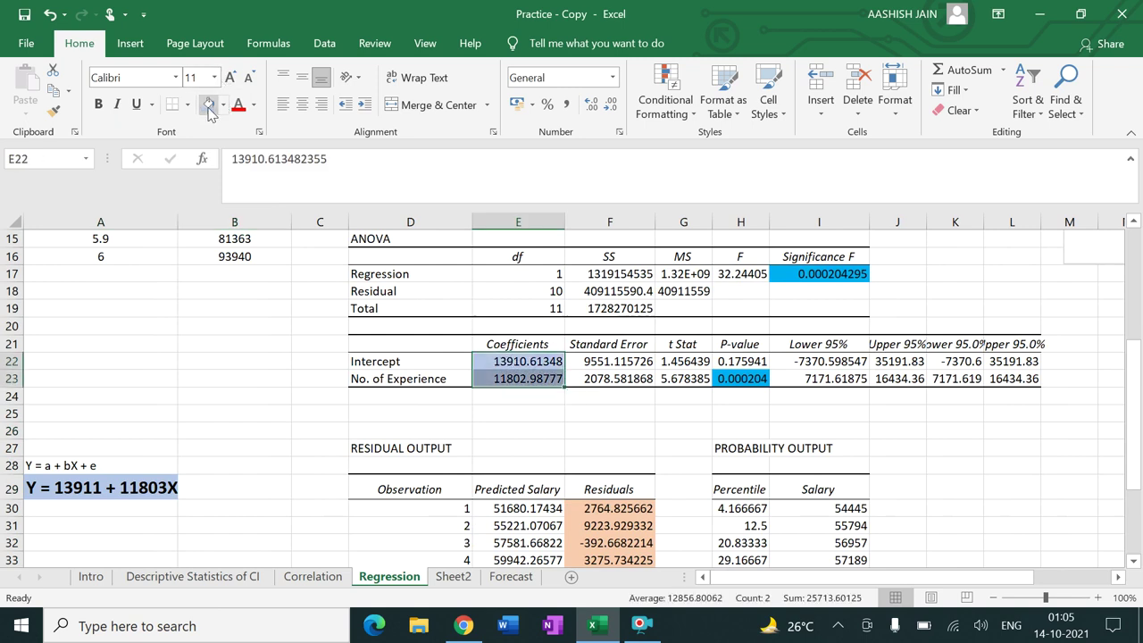
left_click(251, 410)
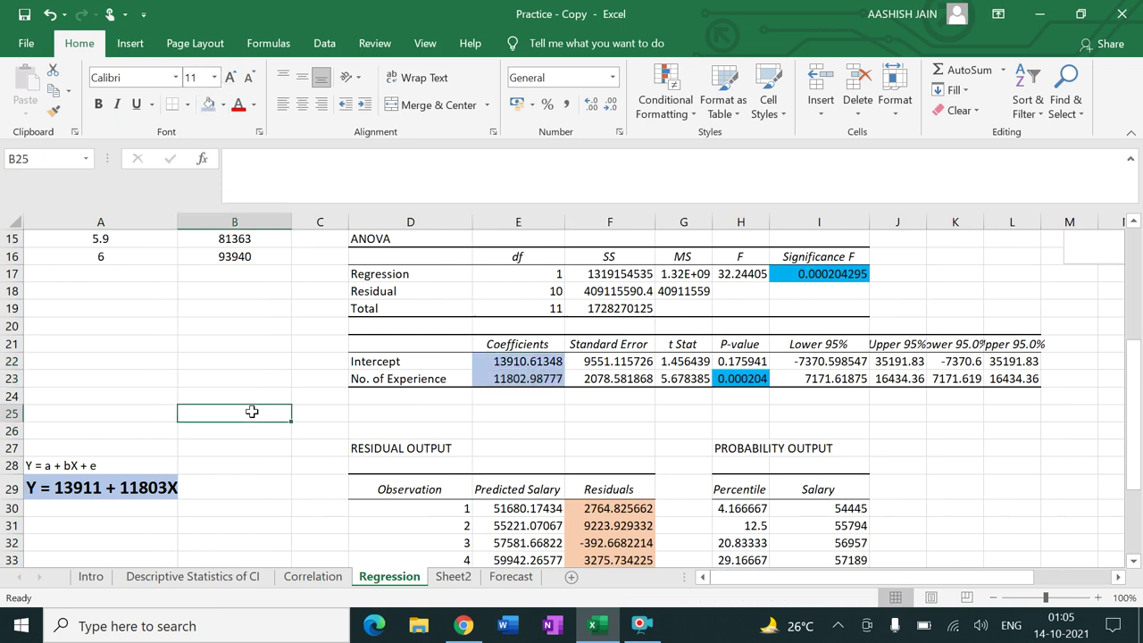
mouse_move(870, 576)
left_mouse_down()
mouse_move(928, 580)
mouse_move(879, 581)
left_mouse_up()
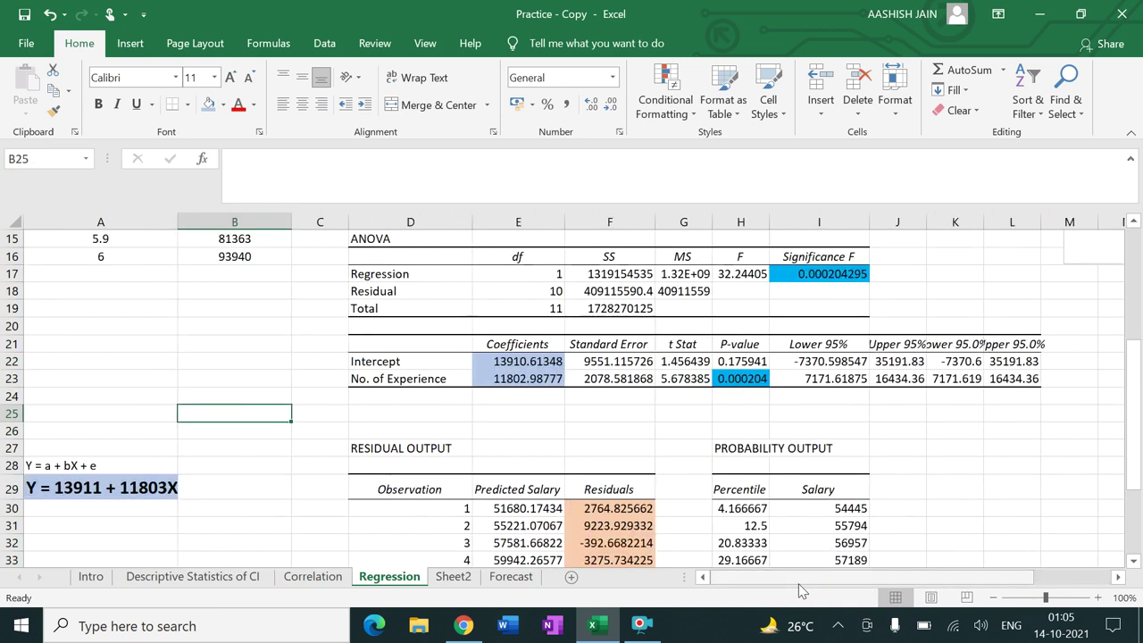
left_click_drag(1138, 448, 1138, 325)
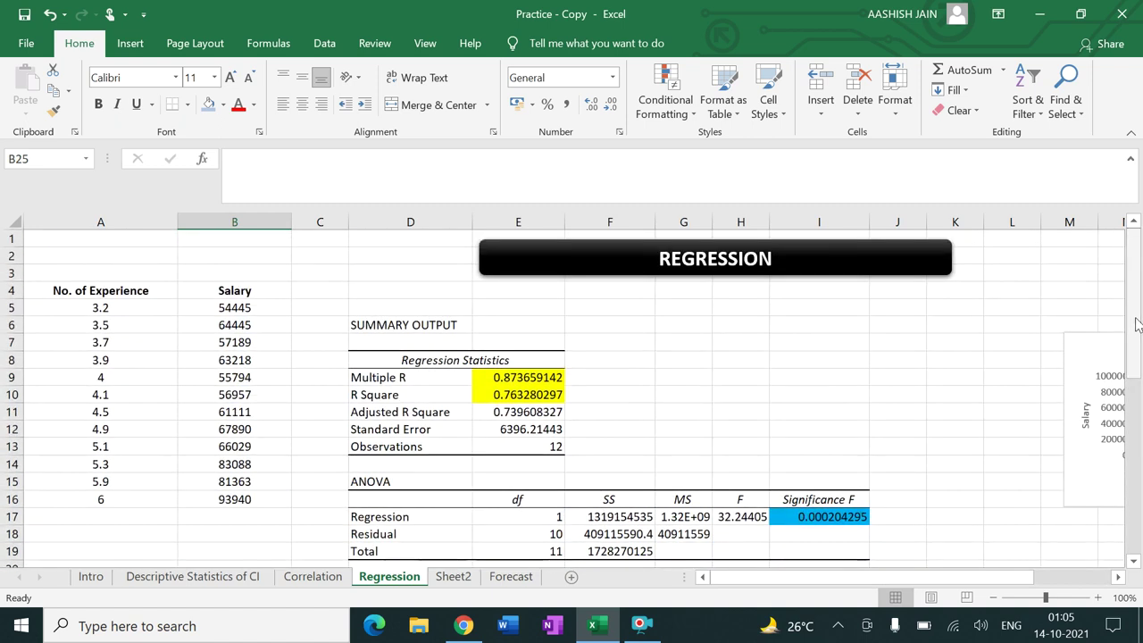